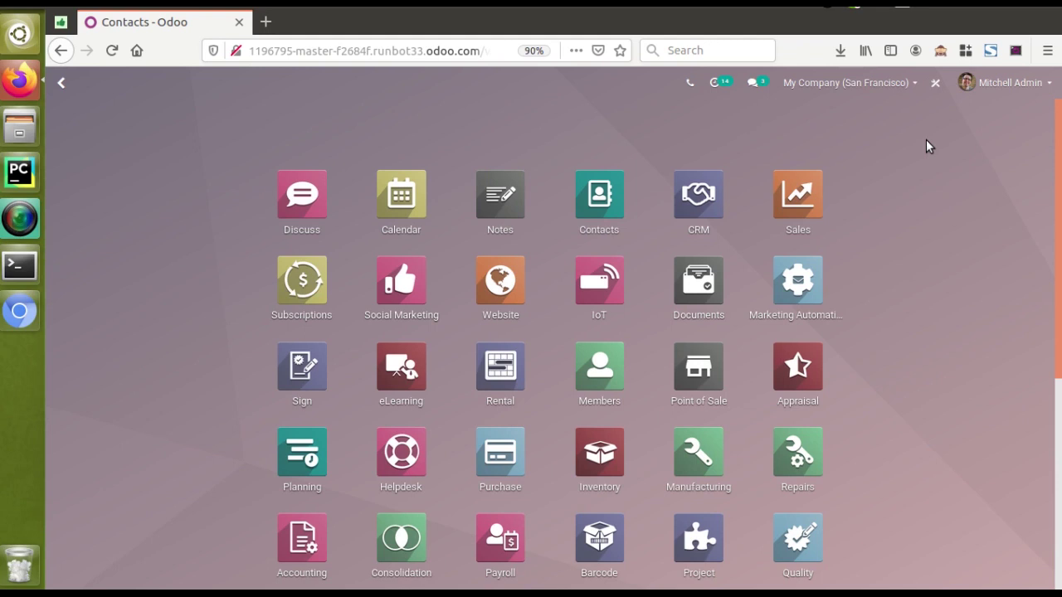
Look through the Settings app, then return to the main app menu.
{"action": "left_click_drag", "start_coordinate": [1060, 166], "coordinate": [1060, 376]}
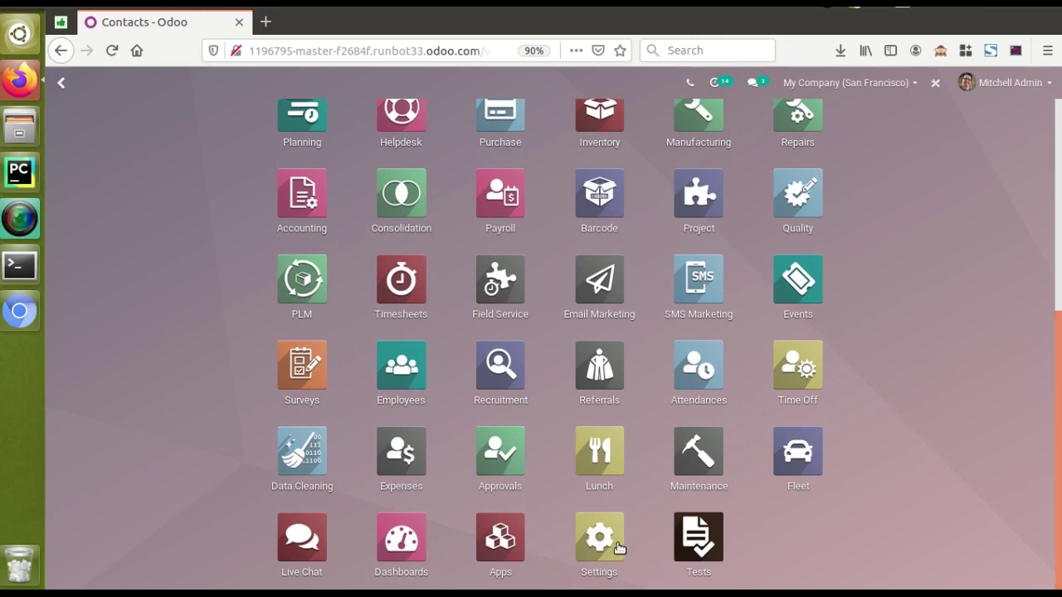
{"action": "left_click", "coordinate": [601, 561]}
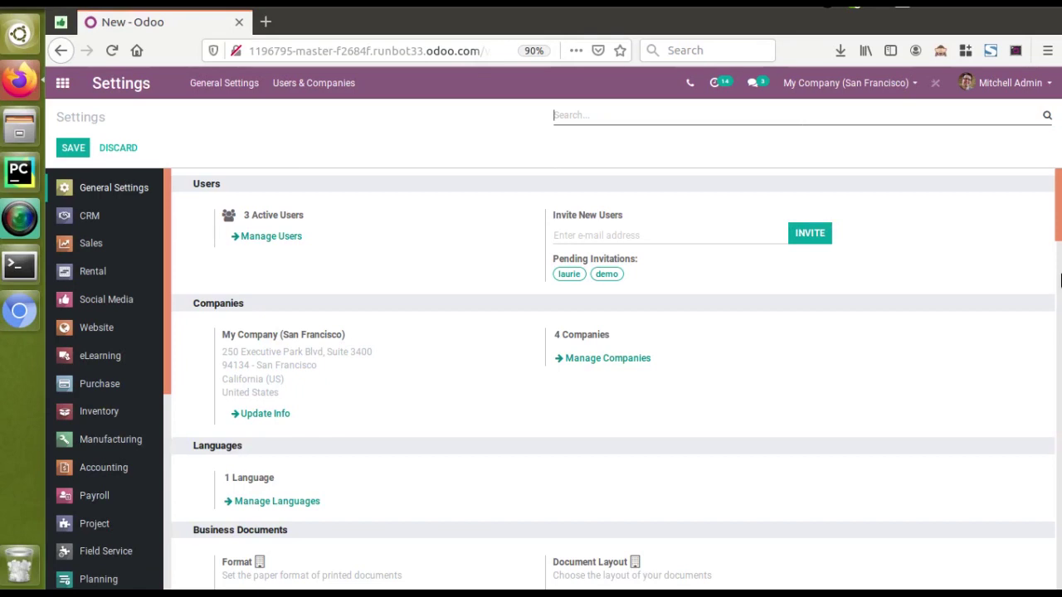
{"action": "left_click_drag", "start_coordinate": [1059, 234], "coordinate": [1059, 556]}
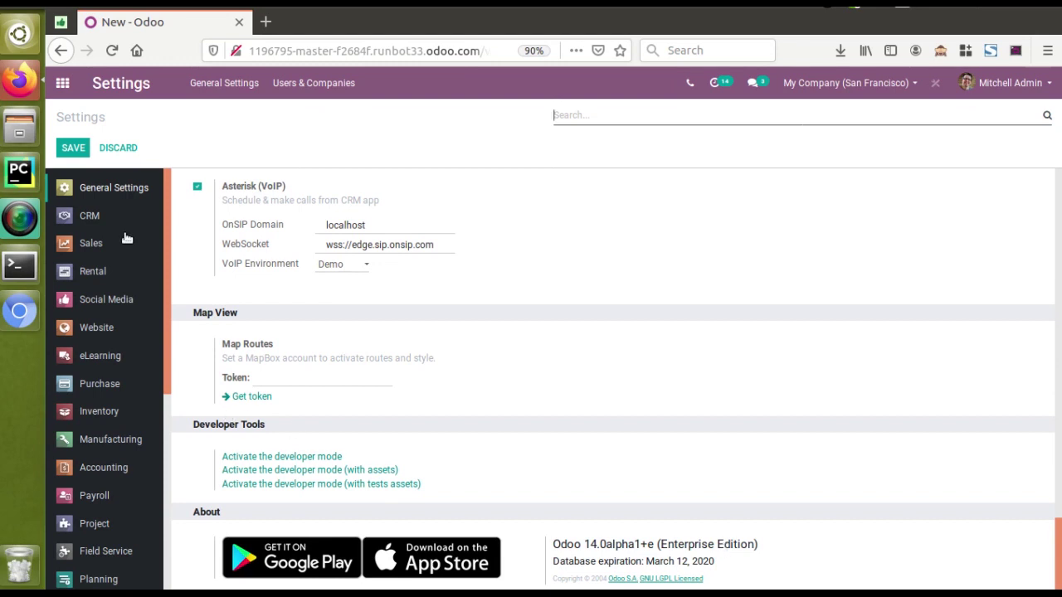
{"action": "left_click", "coordinate": [63, 83]}
{"action": "left_click_drag", "start_coordinate": [1058, 224], "coordinate": [1059, 436]}
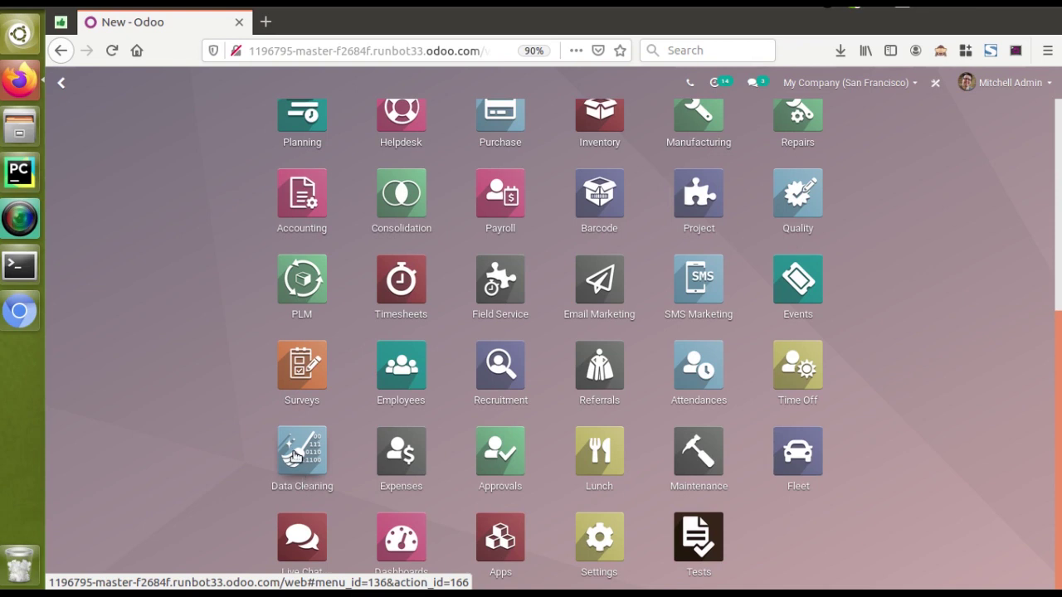
Open the Deduplication Rules list under Data Cleaning's Configuration menu.
{"action": "left_click", "coordinate": [295, 454]}
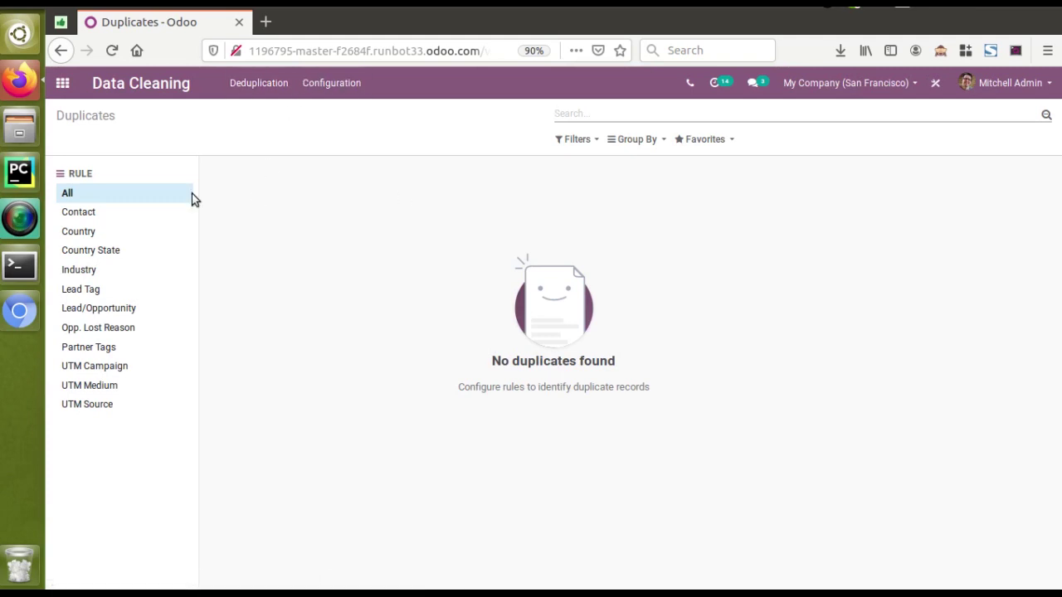
{"action": "left_click", "coordinate": [350, 83]}
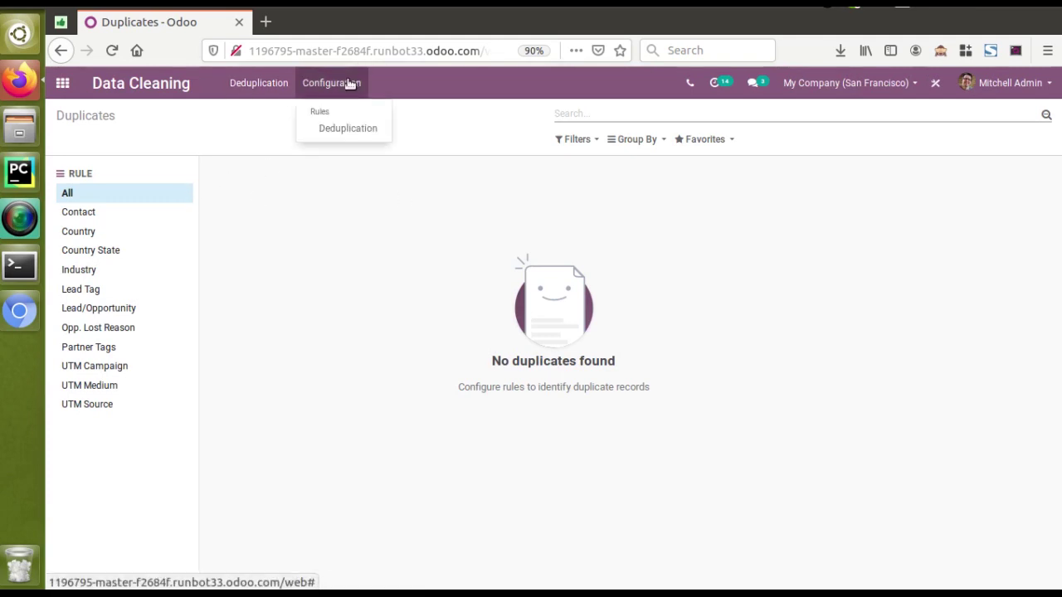
{"action": "left_click", "coordinate": [330, 127]}
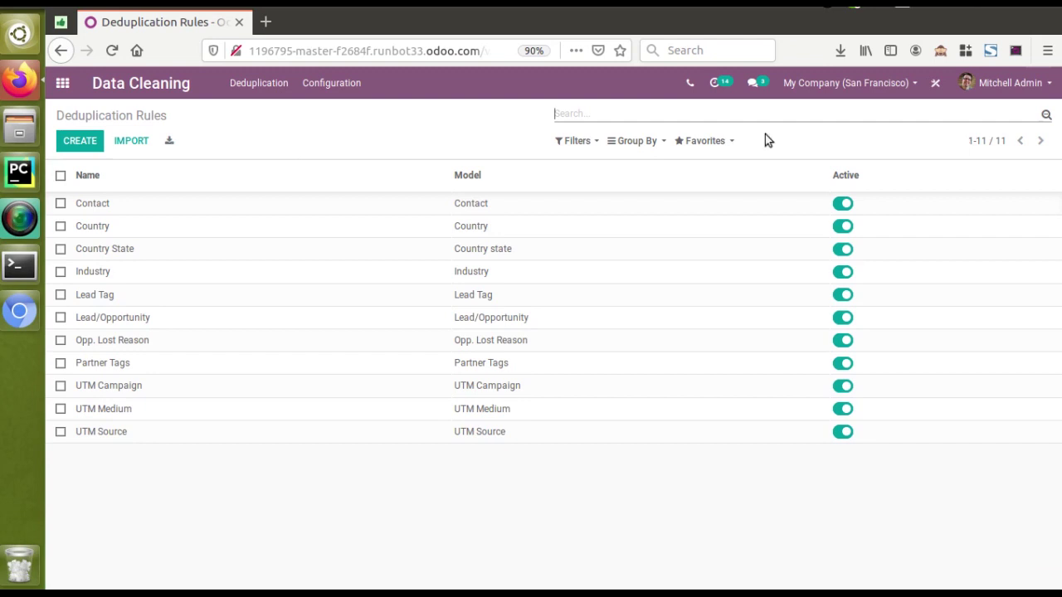
Rename the Contact rule to 'Contact Duplication', leaving Contact as its model.
{"action": "left_click", "coordinate": [118, 207]}
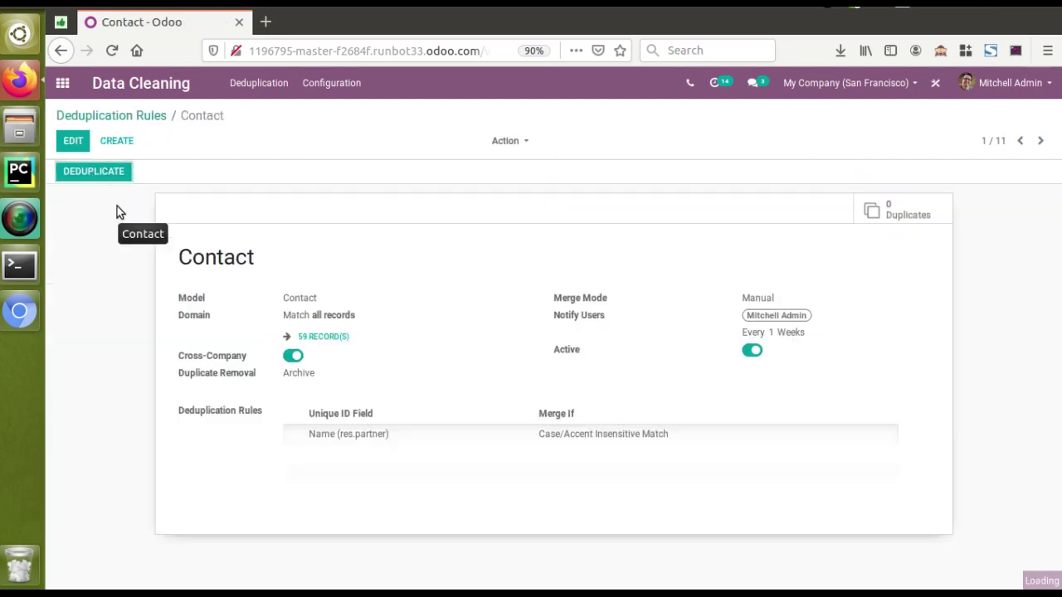
{"action": "left_click", "coordinate": [67, 143]}
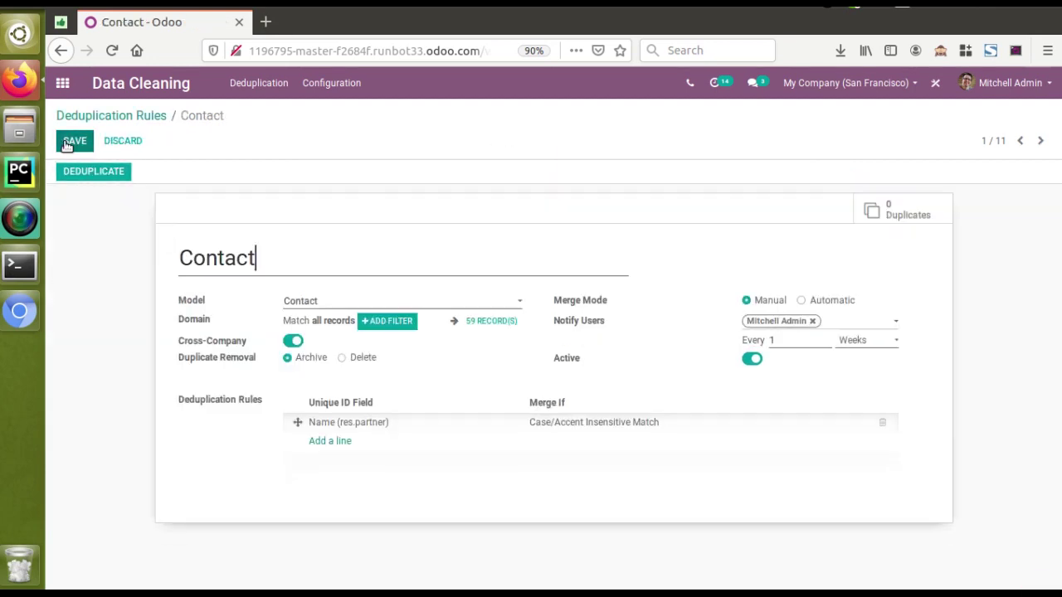
{"action": "left_click", "coordinate": [261, 272]}
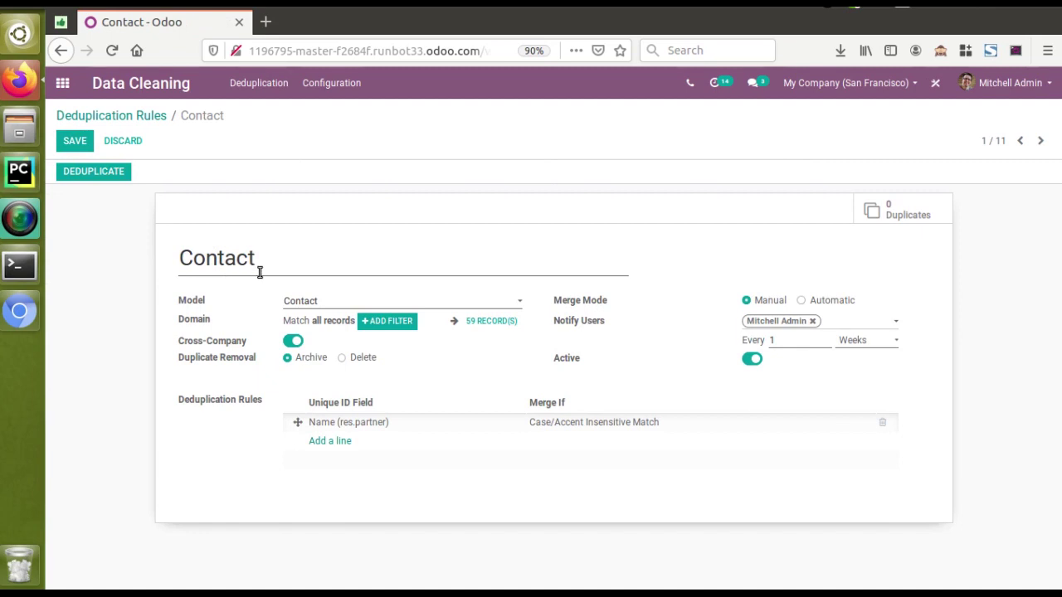
{"action": "type", "text": "Duplication"}
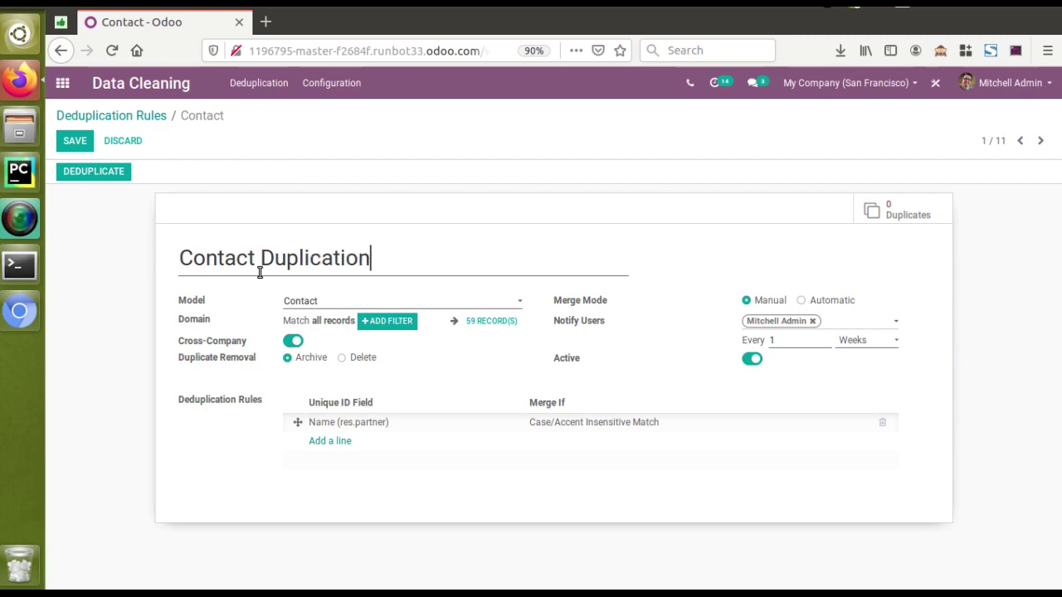
{"action": "left_click", "coordinate": [311, 306]}
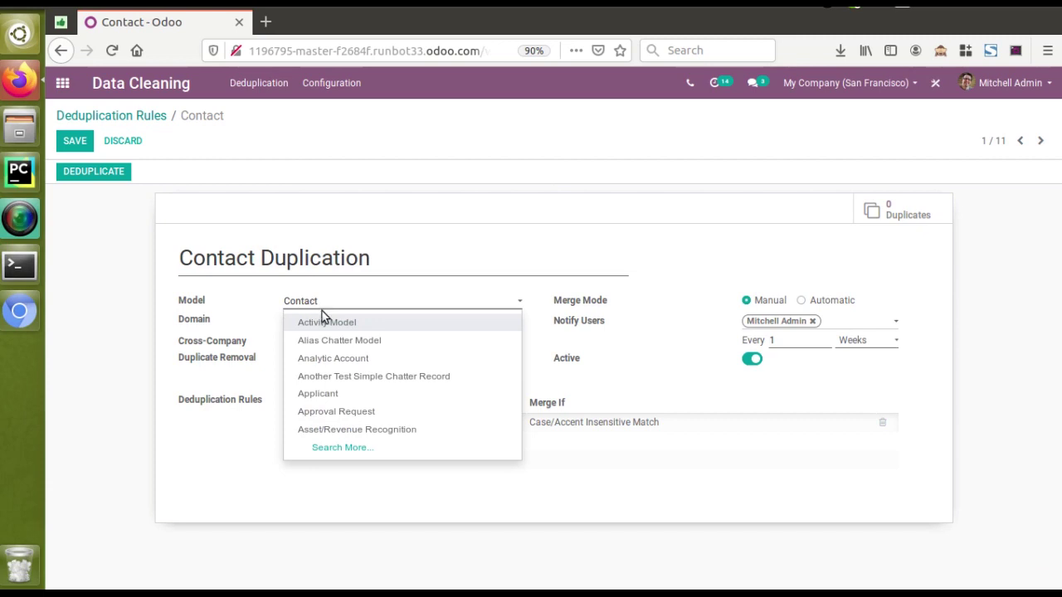
{"action": "left_click", "coordinate": [232, 295]}
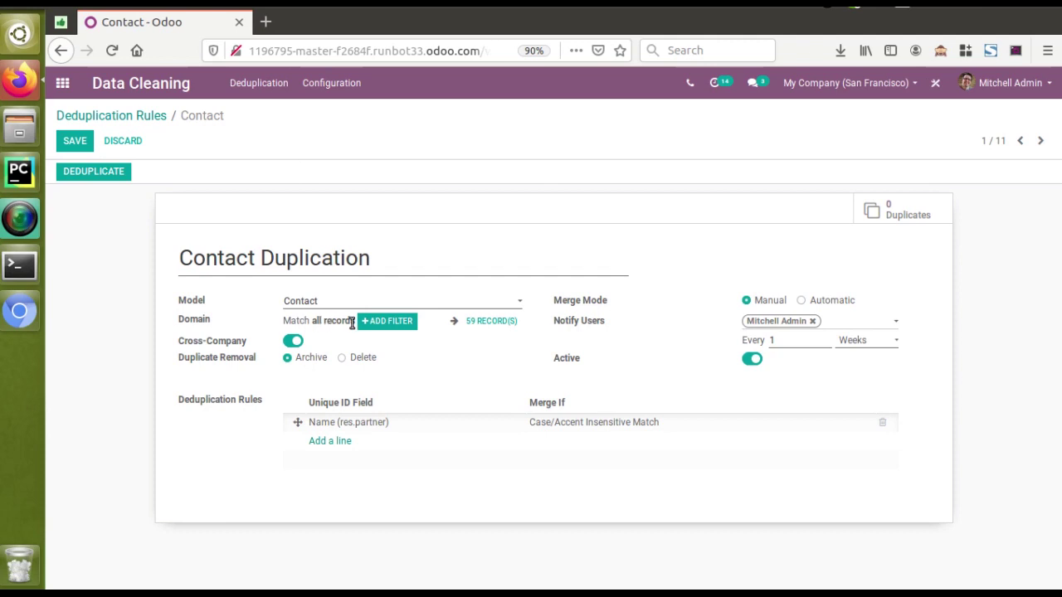
{"action": "left_click", "coordinate": [387, 321]}
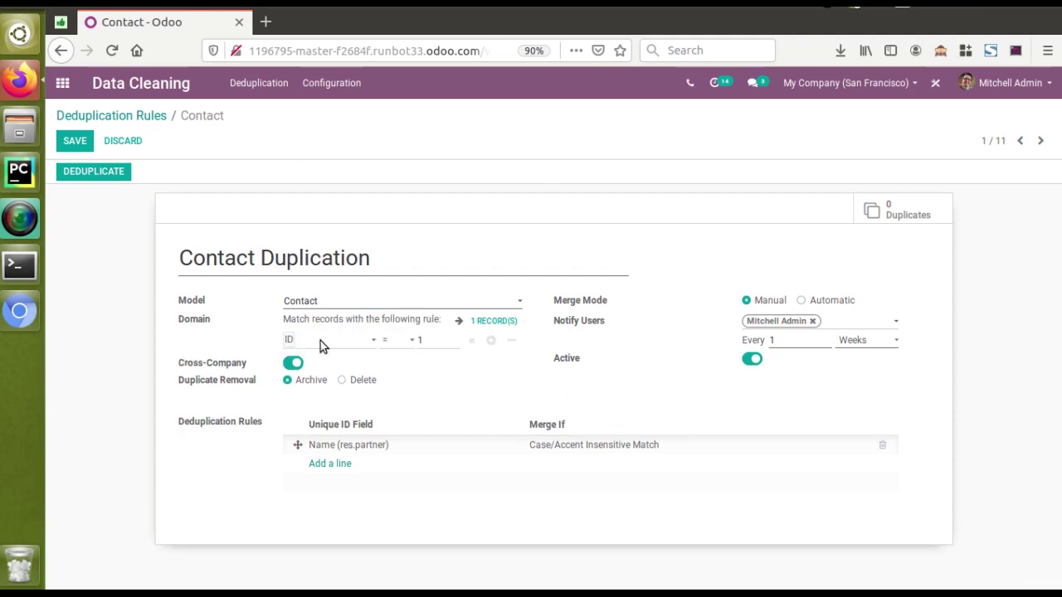
{"action": "left_click", "coordinate": [320, 340]}
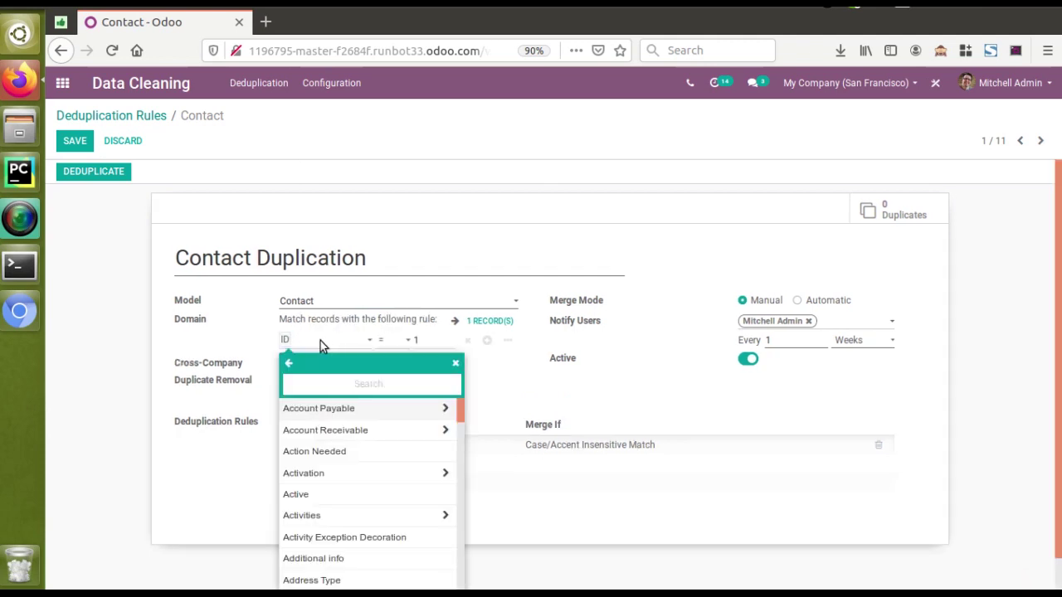
{"action": "left_click", "coordinate": [221, 324]}
{"action": "left_click", "coordinate": [470, 341]}
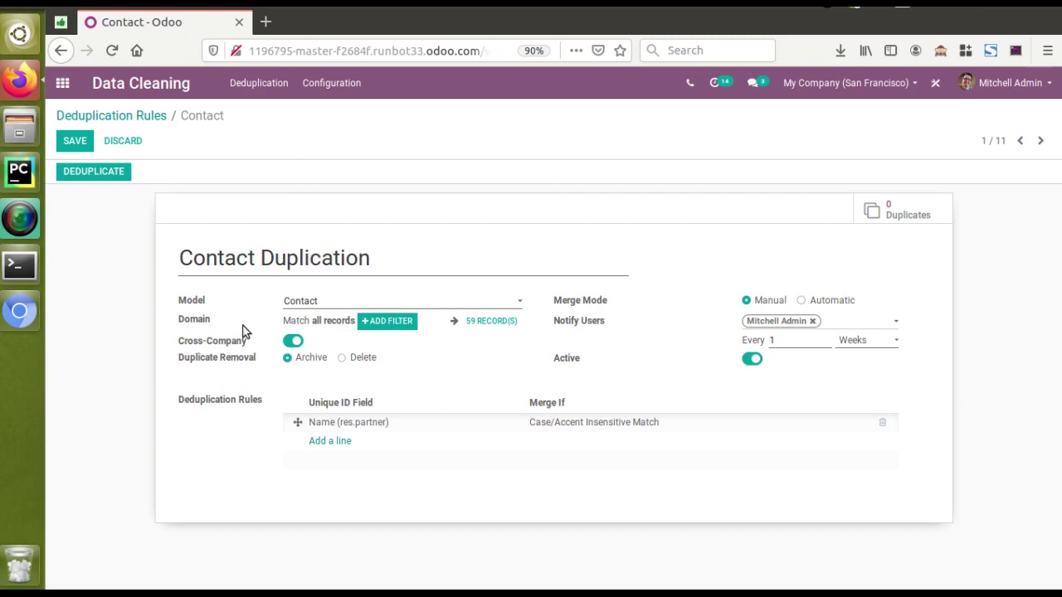
{"action": "mouse_move", "coordinate": [222, 344]}
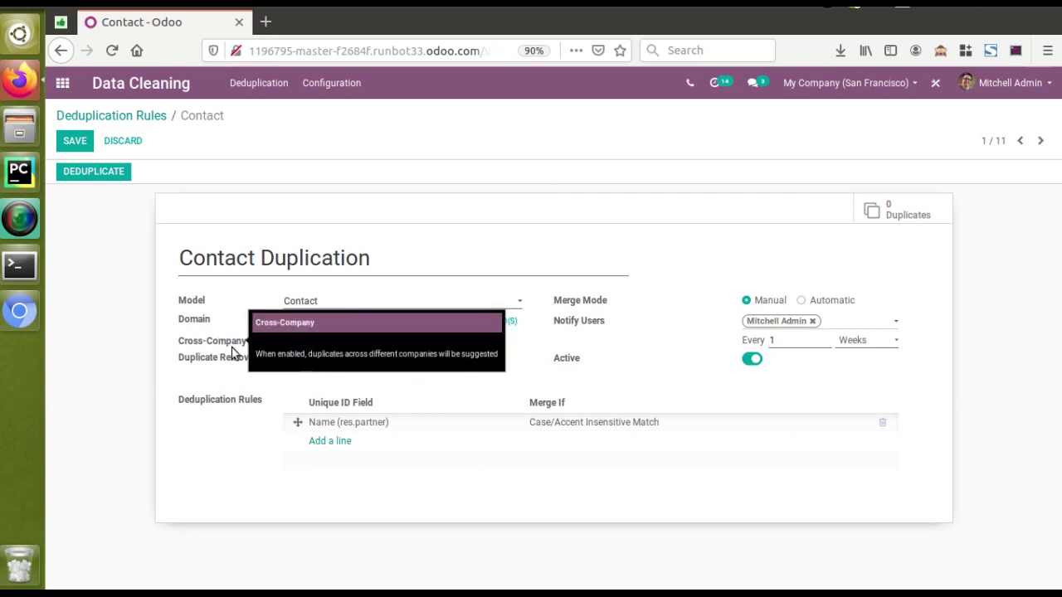
{"action": "left_click", "coordinate": [294, 343]}
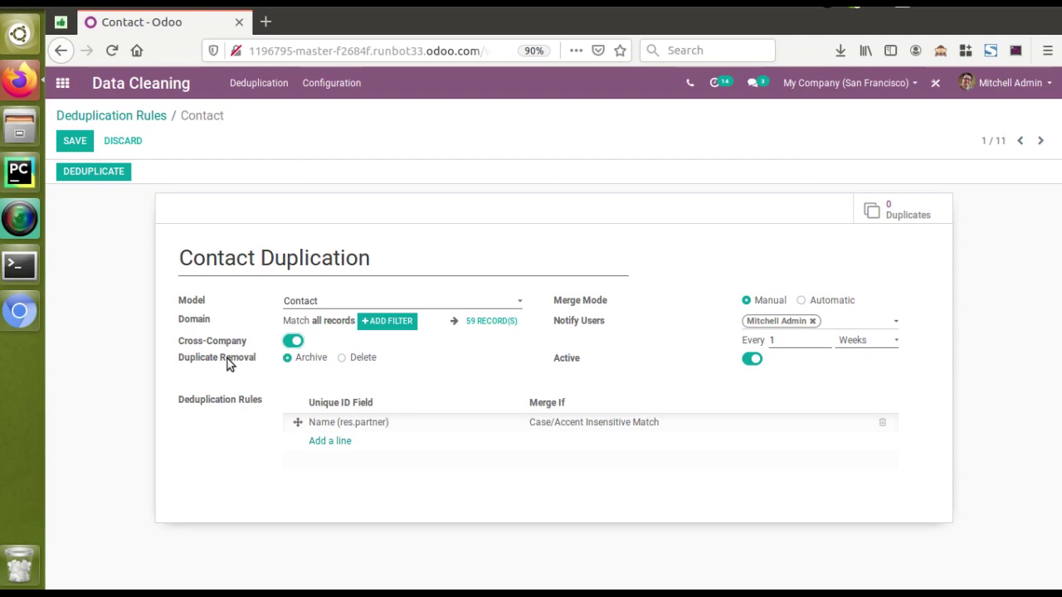
{"action": "left_click", "coordinate": [343, 360]}
{"action": "left_click", "coordinate": [313, 363]}
{"action": "mouse_move", "coordinate": [593, 326]}
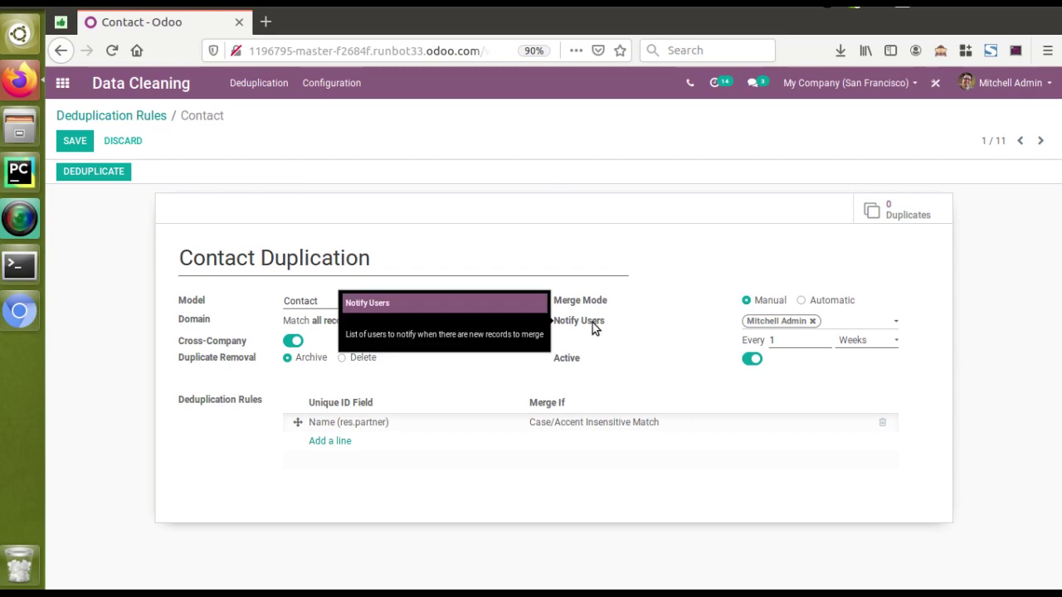
{"action": "left_click", "coordinate": [594, 327]}
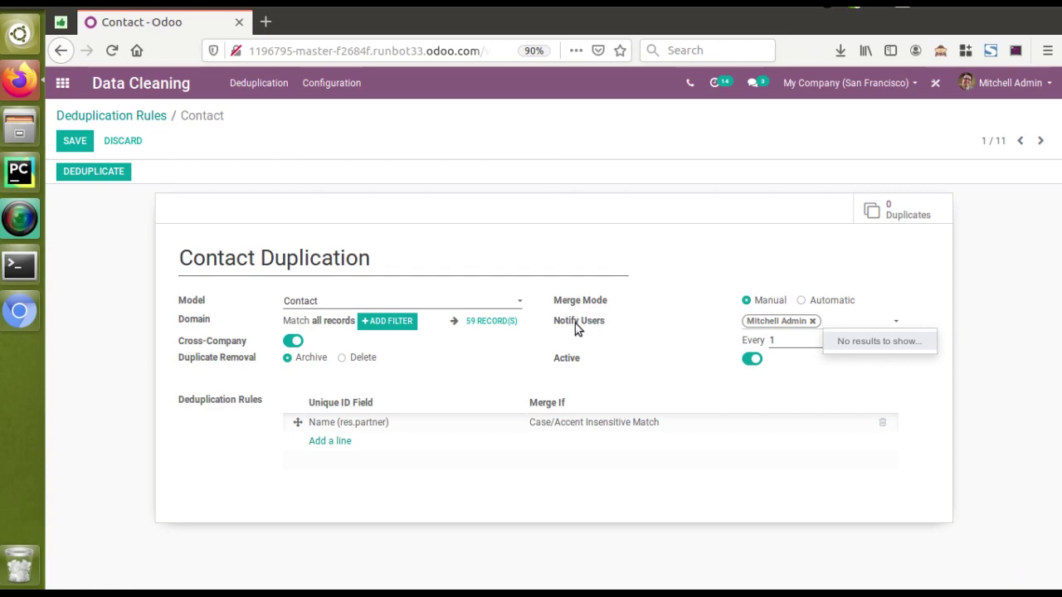
{"action": "left_click", "coordinate": [846, 322]}
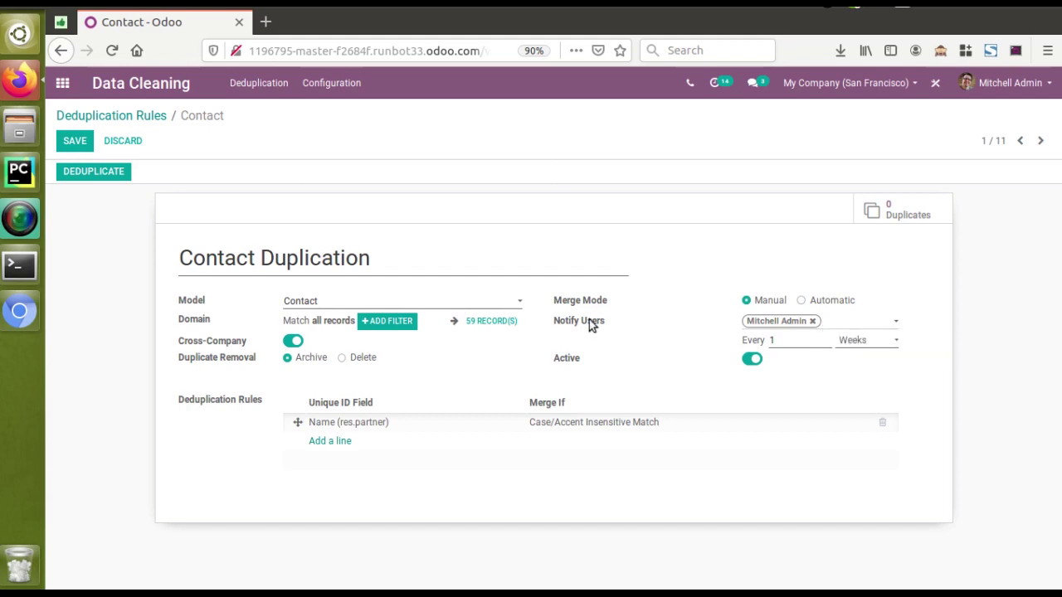
{"action": "left_click", "coordinate": [870, 321]}
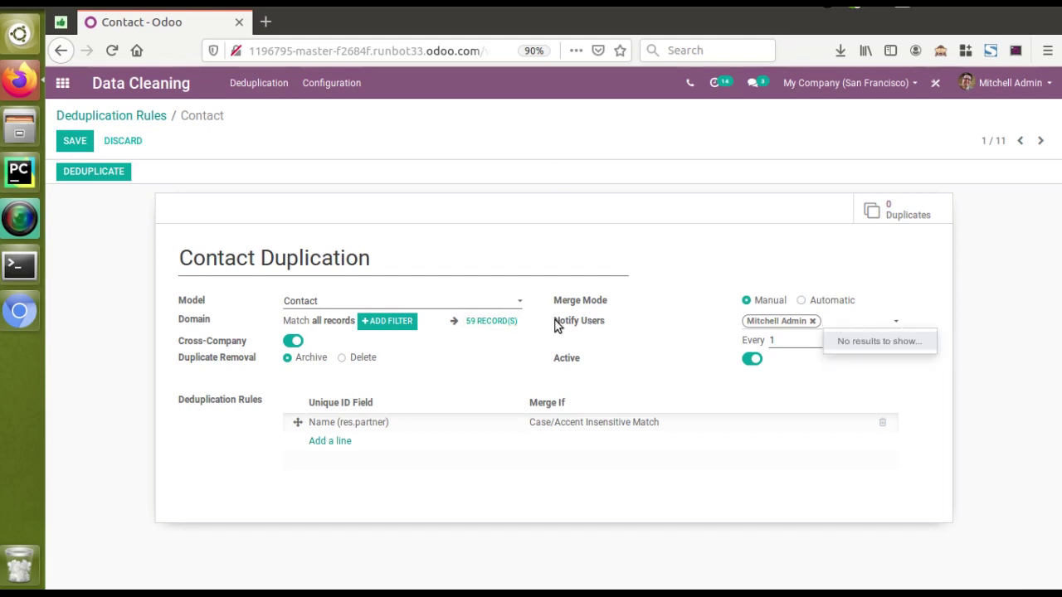
{"action": "mouse_move", "coordinate": [556, 326]}
{"action": "left_click", "coordinate": [803, 343]}
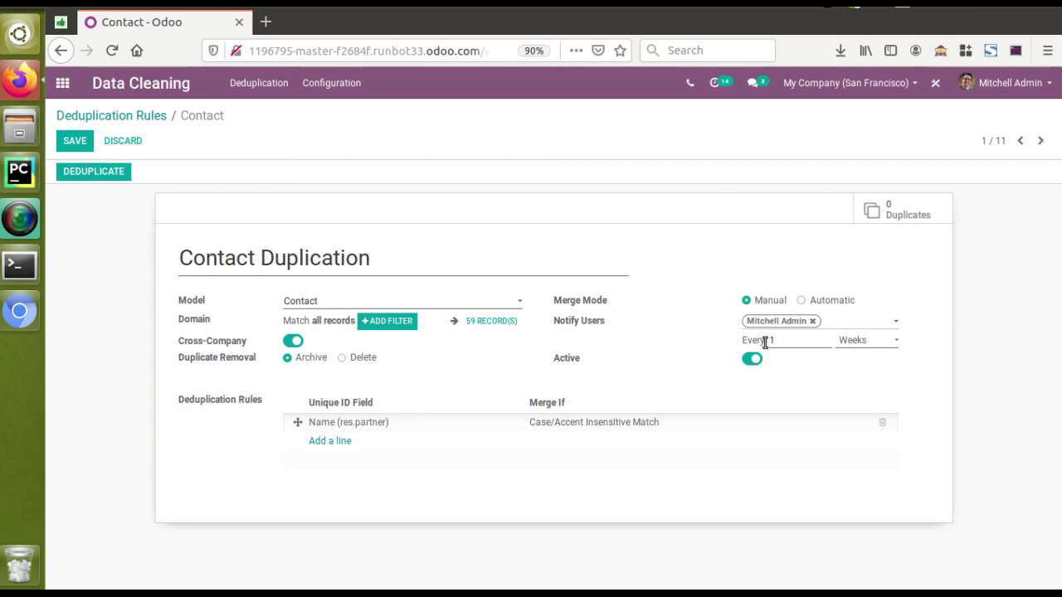
{"action": "left_click", "coordinate": [884, 347]}
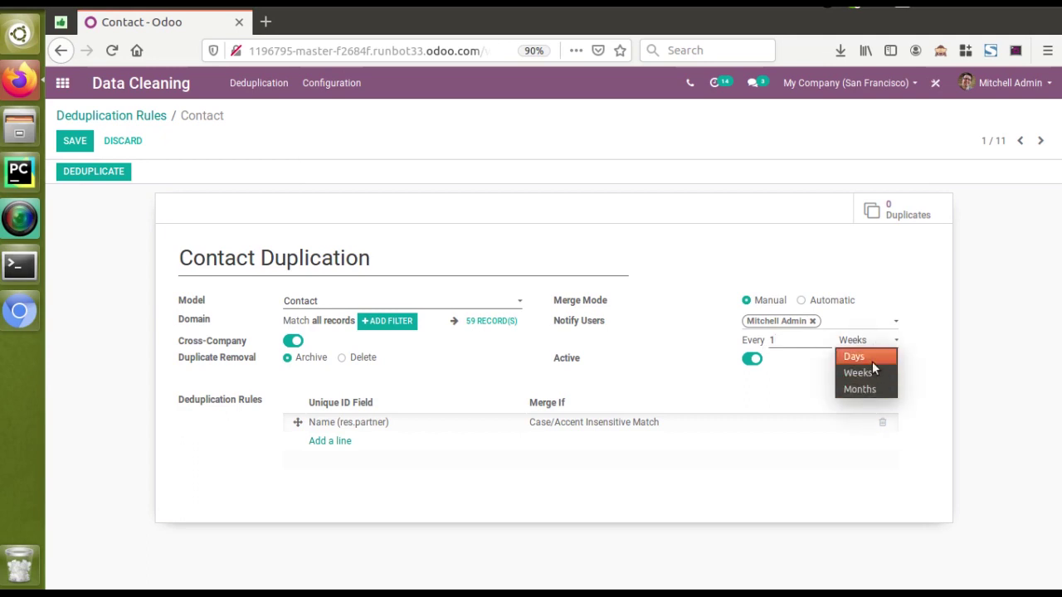
{"action": "left_click", "coordinate": [166, 413]}
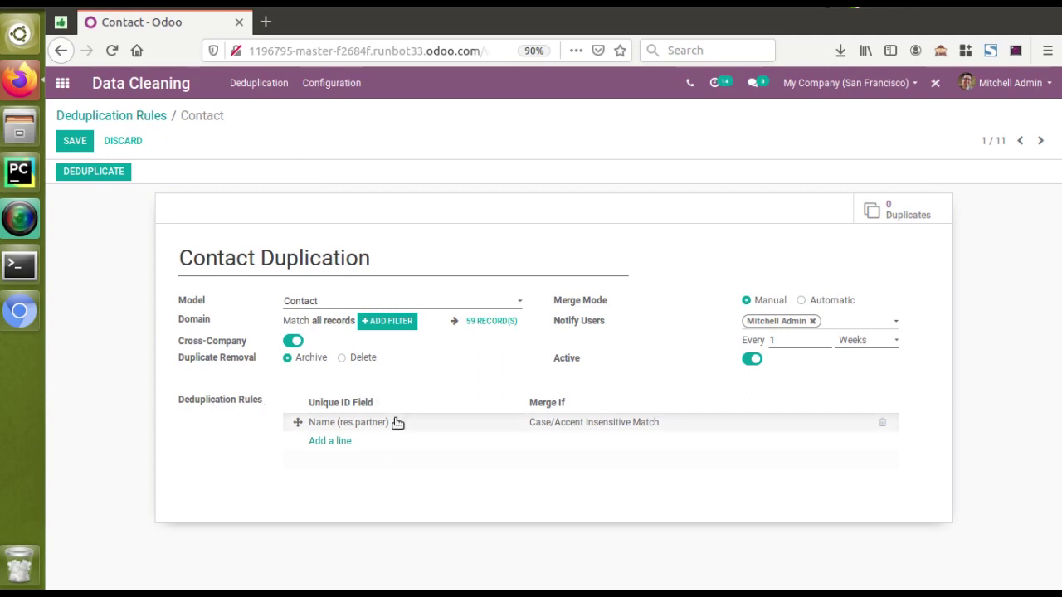
Keep Case/Accent Insensitive Match on the Name line and save the Contact Duplication rule.
{"action": "left_click", "coordinate": [394, 425]}
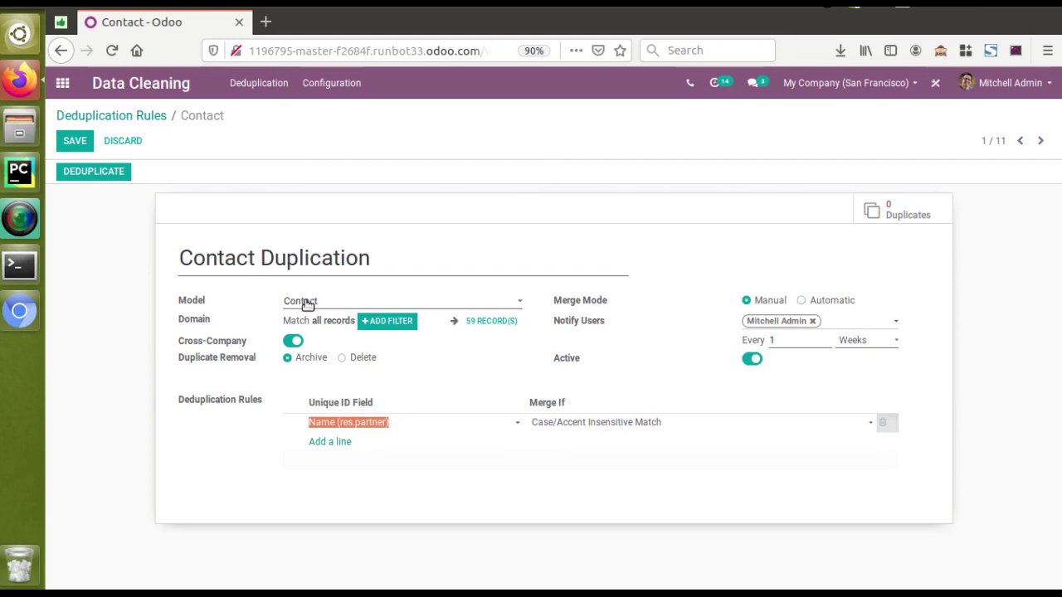
{"action": "left_click", "coordinate": [574, 423]}
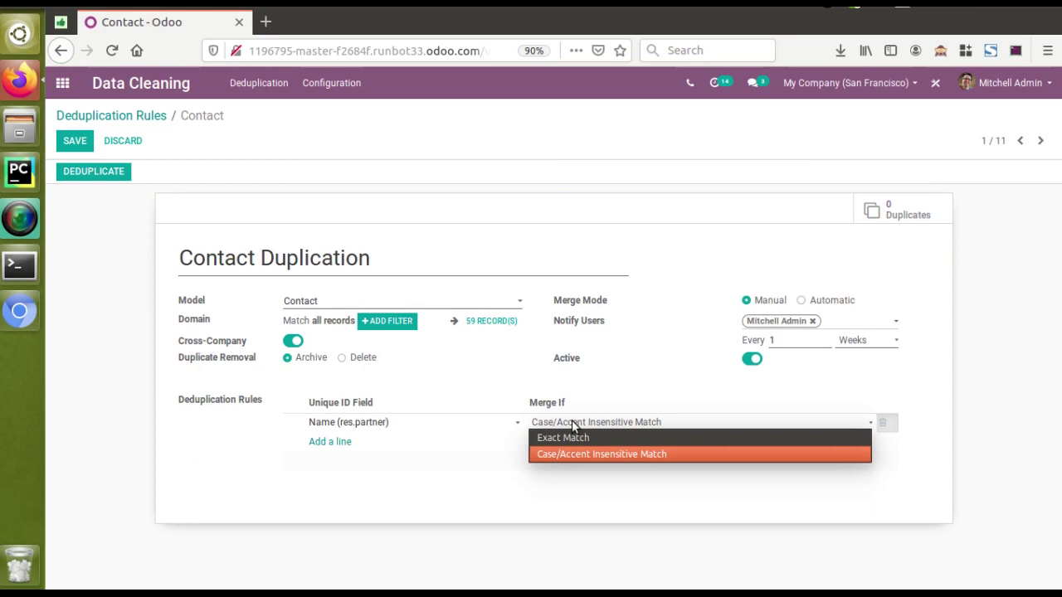
{"action": "left_click", "coordinate": [575, 453]}
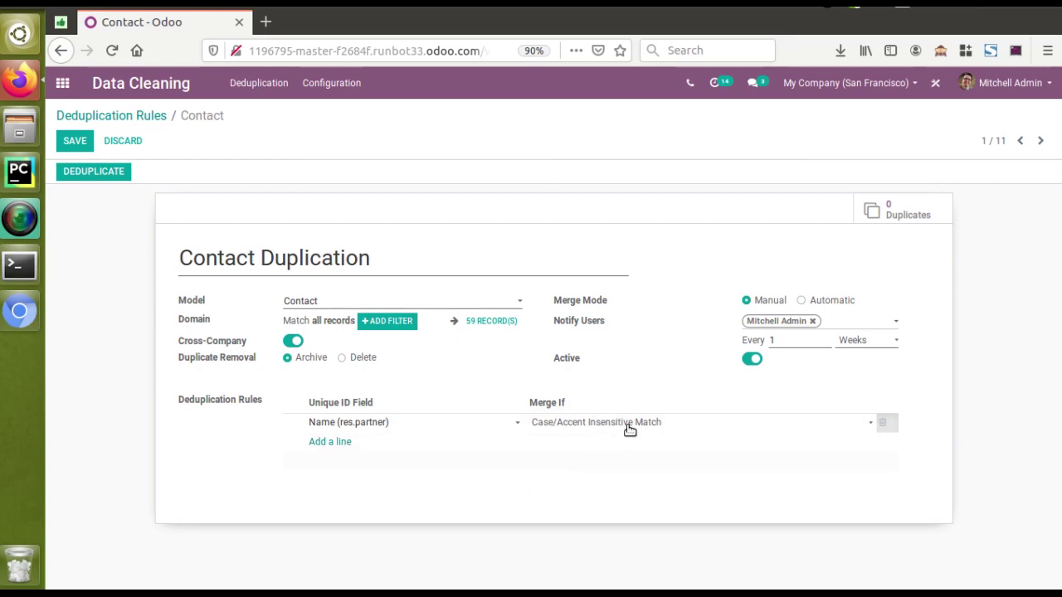
{"action": "left_click", "coordinate": [77, 144]}
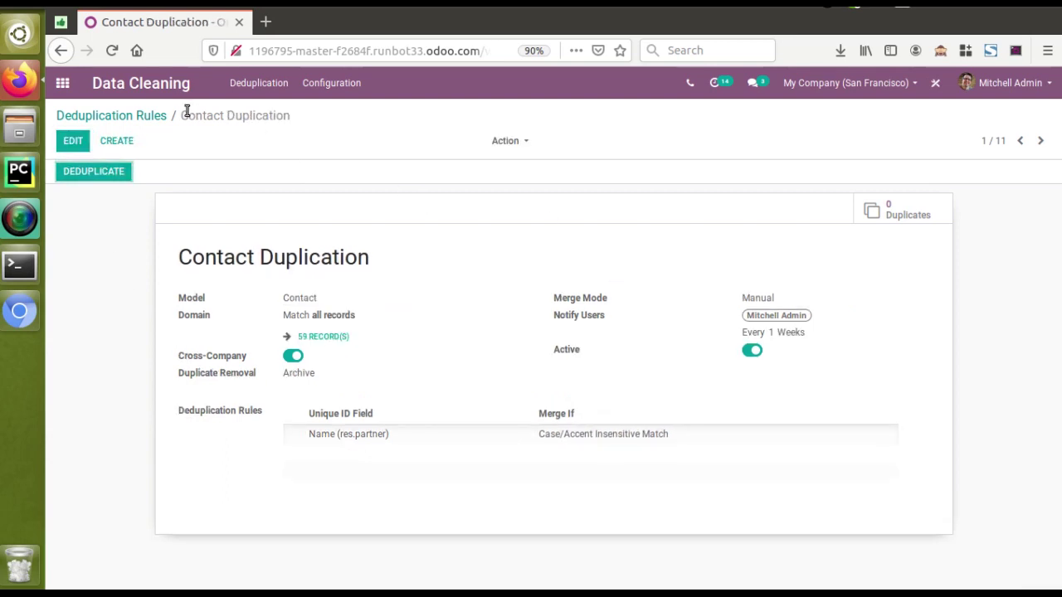
Create and save a new contact named 'Odoo Mates' in Contacts.
{"action": "left_click", "coordinate": [62, 82]}
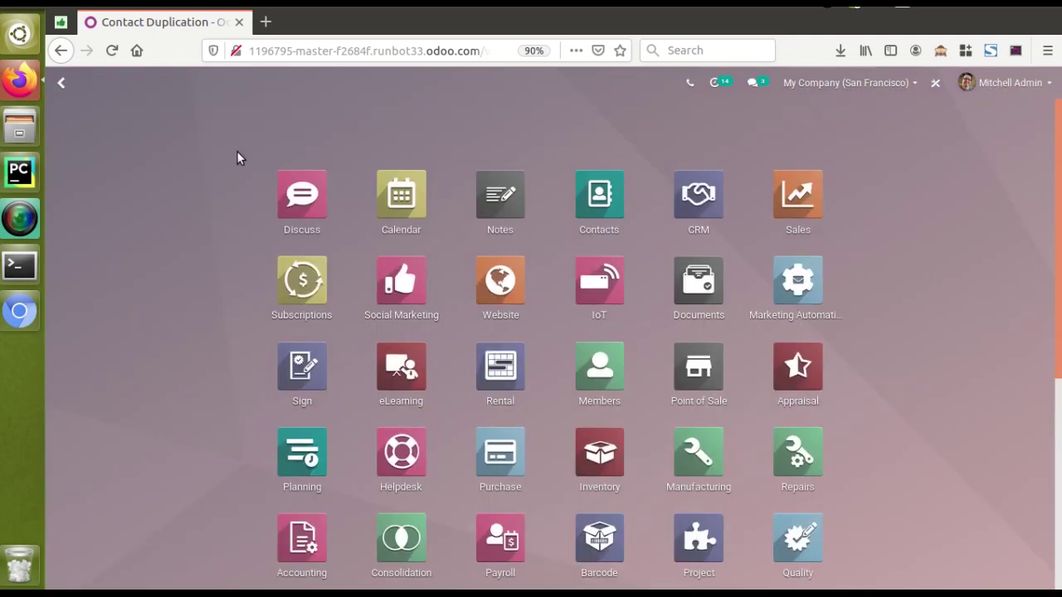
{"action": "left_click", "coordinate": [594, 213]}
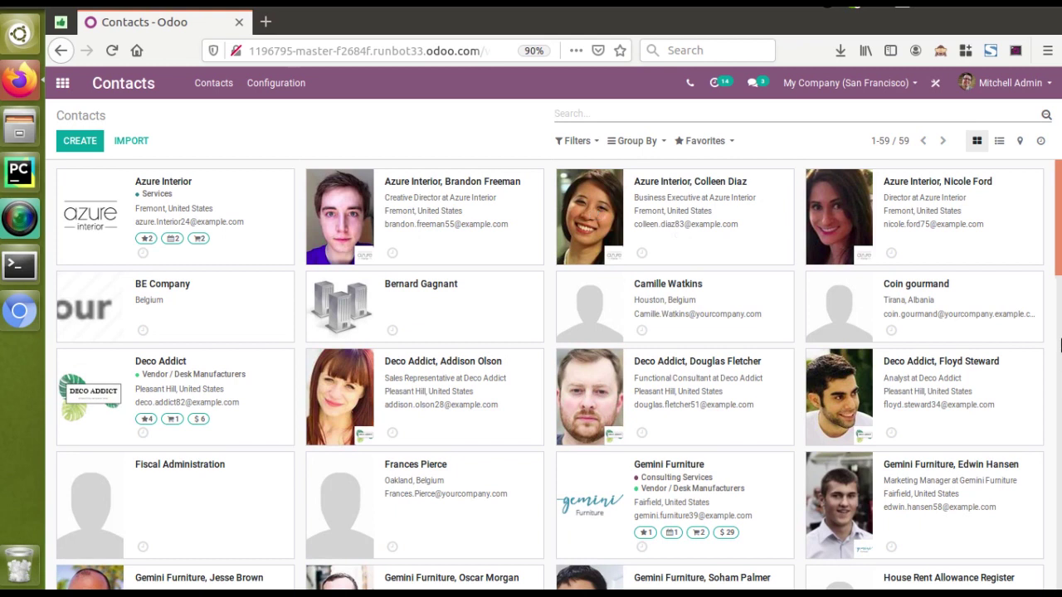
{"action": "left_click", "coordinate": [79, 141]}
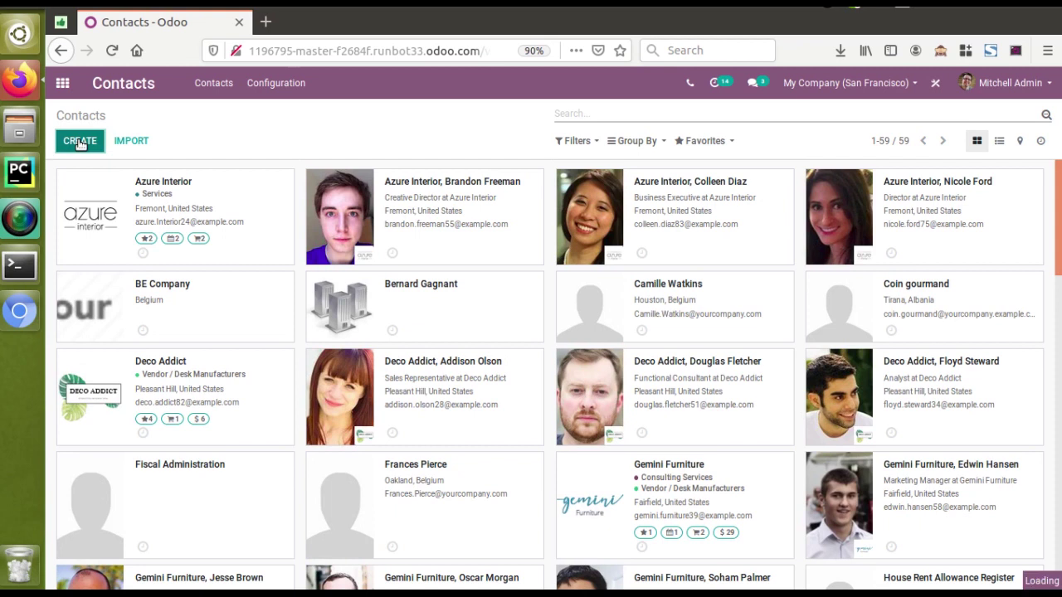
{"action": "type", "text": "Odoo Mates"}
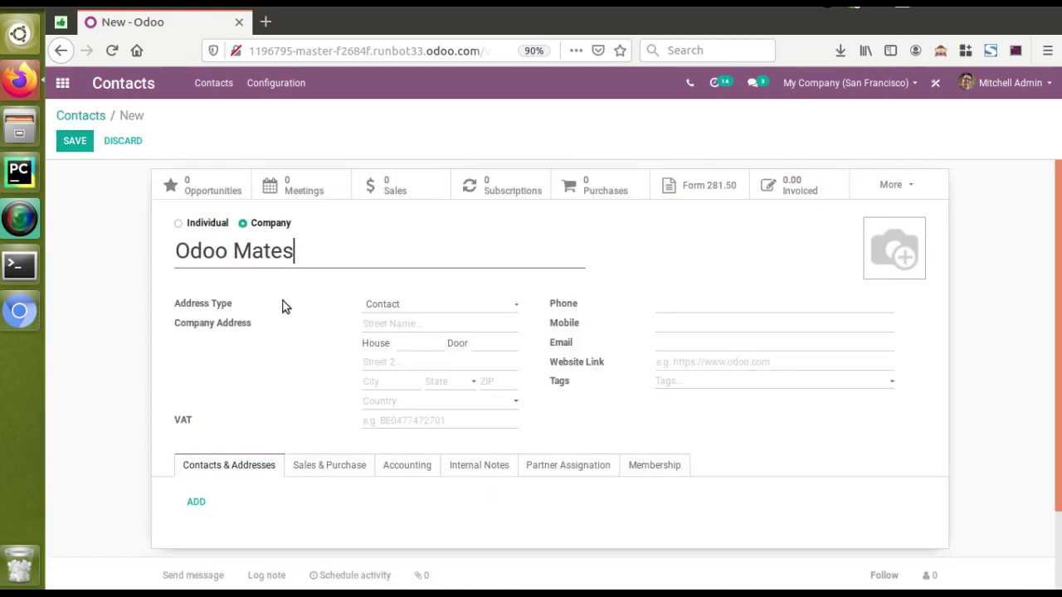
{"action": "left_click", "coordinate": [76, 143]}
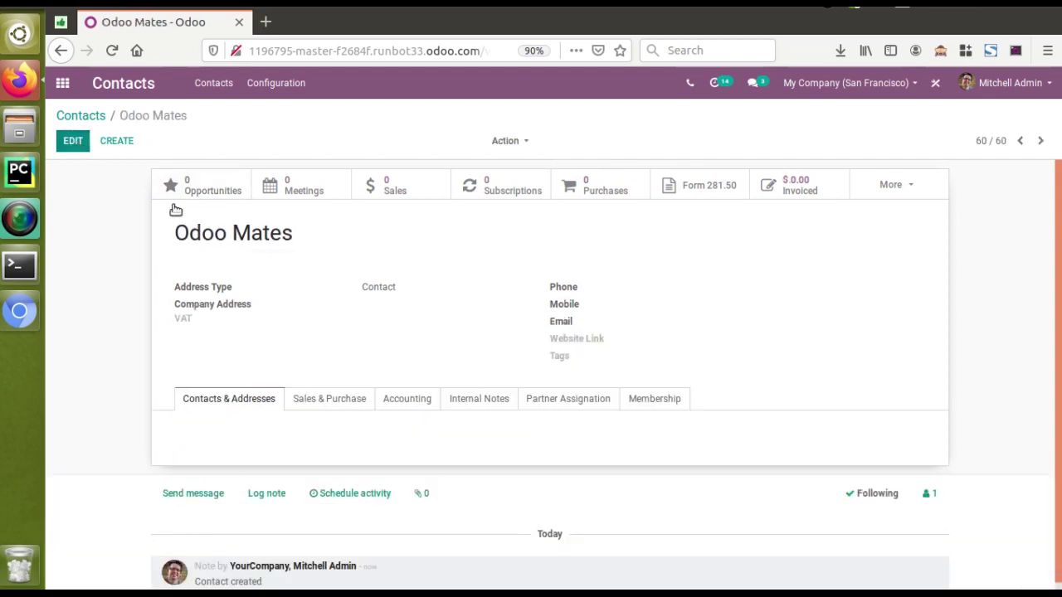
Create a second 'Odoo Mates' contact from the copied name and return to the Contacts list.
{"action": "double_click", "coordinate": [188, 224]}
{"action": "triple_click", "coordinate": [189, 224]}
{"action": "key", "text": "ctrl+c"}
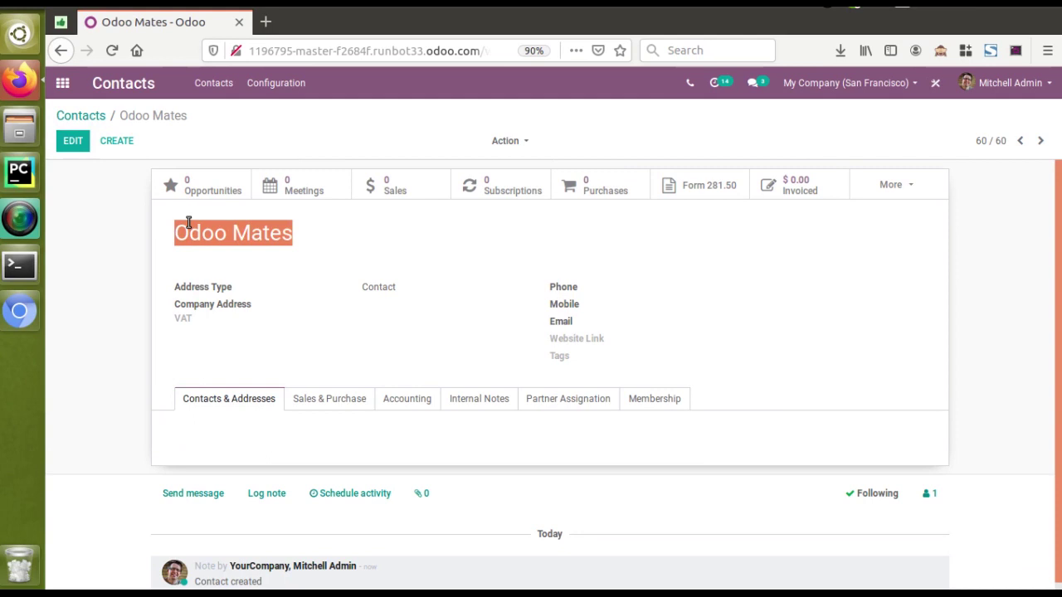
{"action": "left_click", "coordinate": [107, 146]}
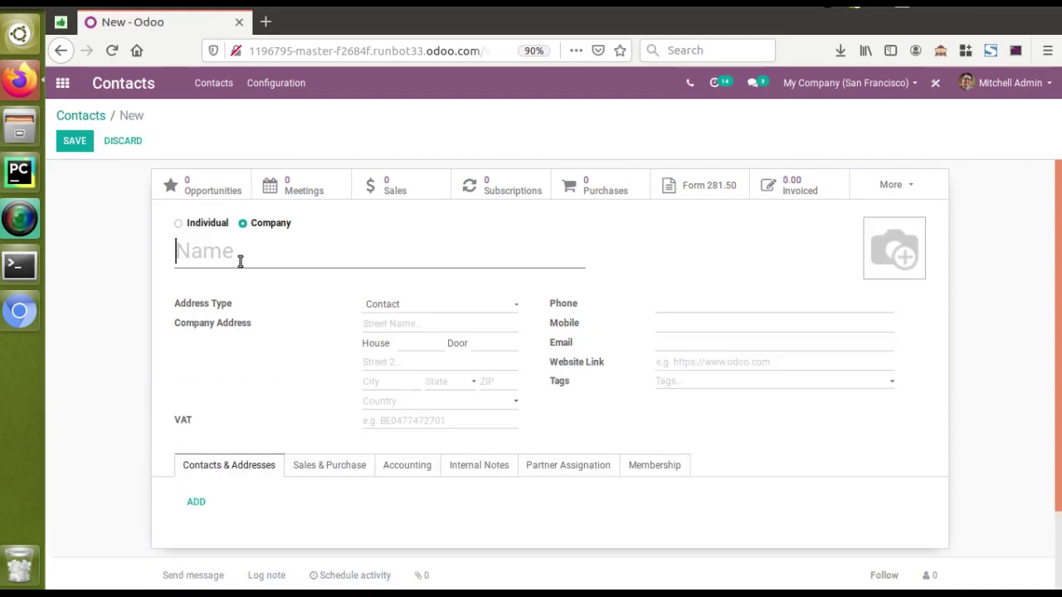
{"action": "key", "text": "ctrl+v"}
{"action": "left_click", "coordinate": [75, 139]}
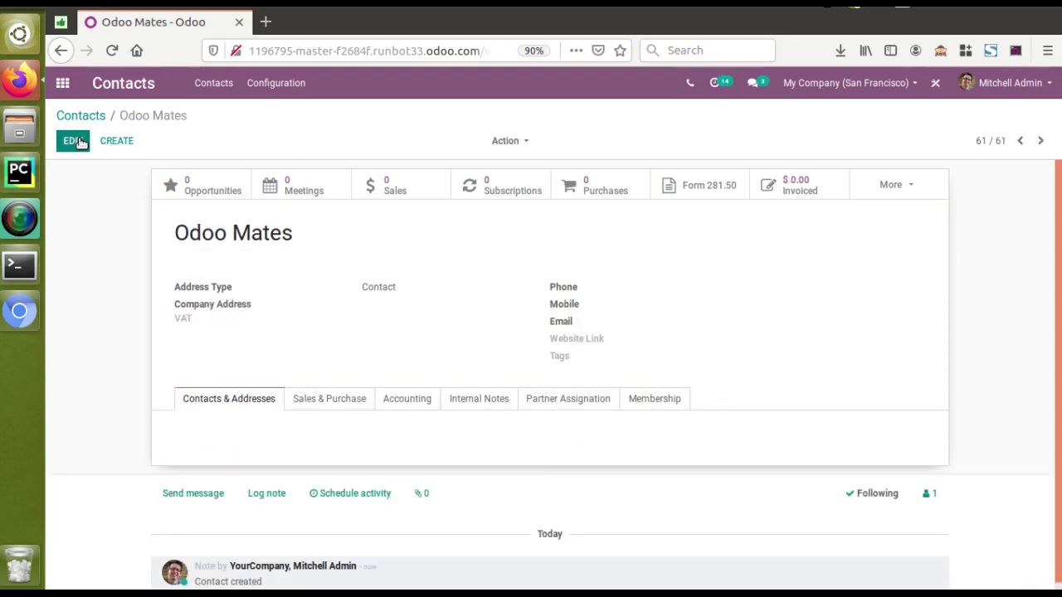
{"action": "left_click", "coordinate": [81, 117]}
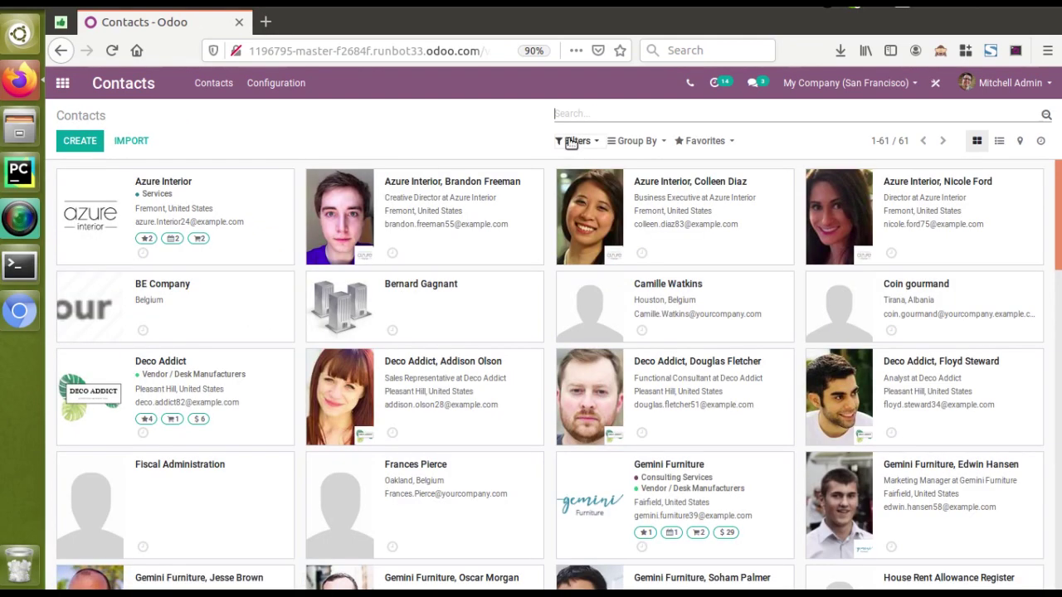
Filter contacts by name 'Odoo Mates', then open the Contact Duplication rule in Data Cleaning.
{"action": "key", "text": "ctrl+v"}
{"action": "left_click", "coordinate": [609, 134]}
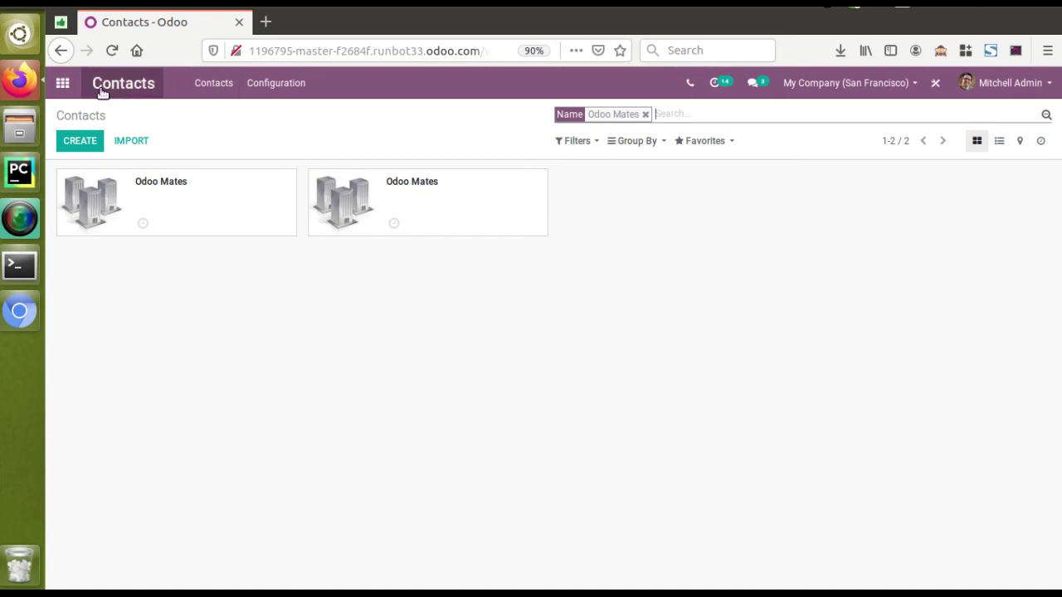
{"action": "left_click", "coordinate": [62, 83]}
{"action": "scroll", "coordinate": [1060, 473], "scroll_direction": "down", "scroll_amount": 5}
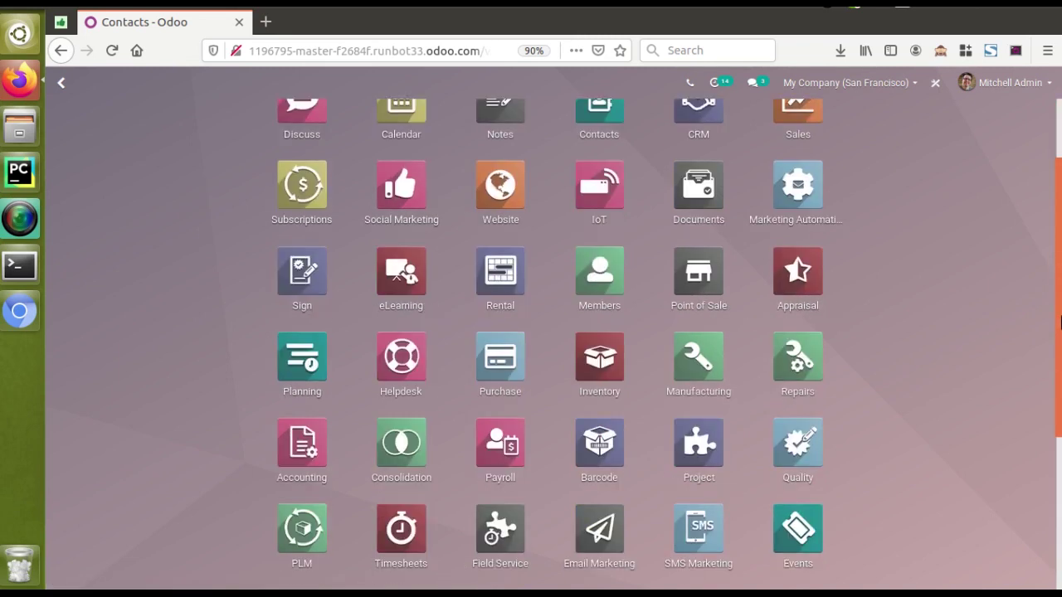
{"action": "left_click", "coordinate": [302, 456]}
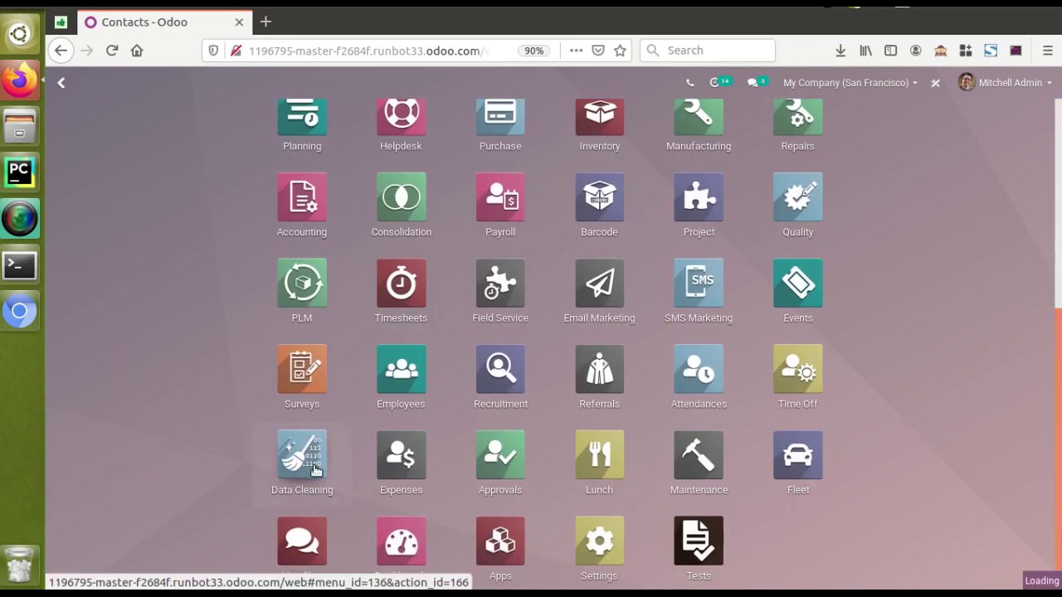
{"action": "left_click", "coordinate": [330, 88]}
{"action": "left_click", "coordinate": [351, 131]}
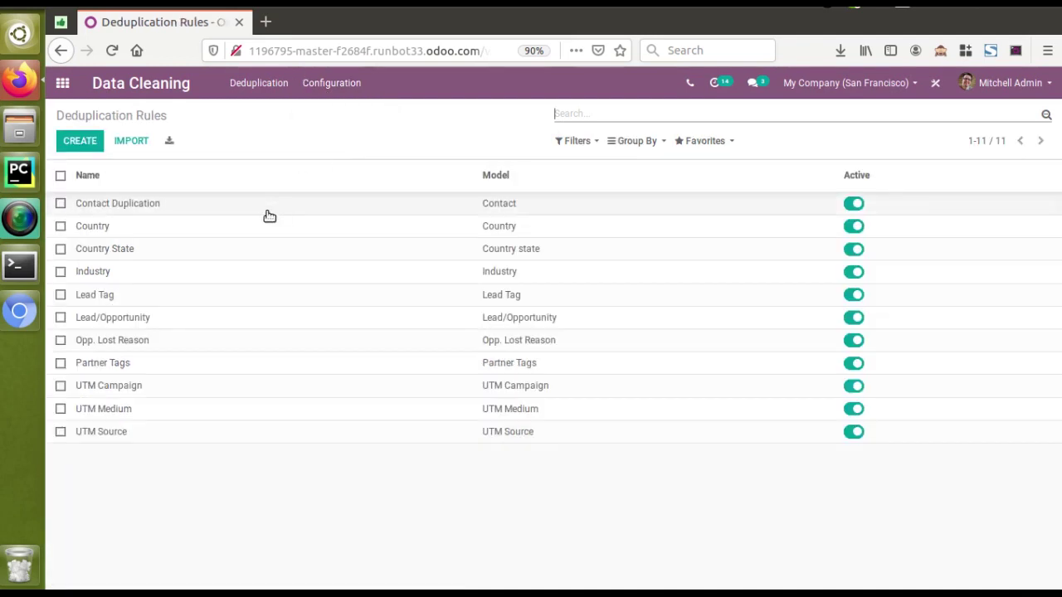
{"action": "left_click", "coordinate": [154, 204]}
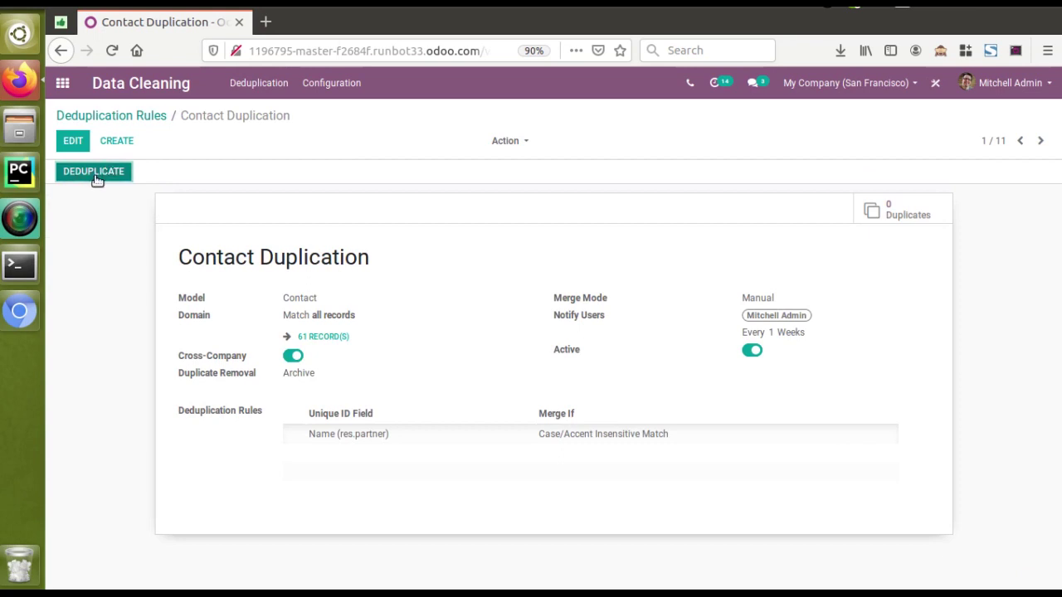
Run Deduplicate on the Contact Duplication rule to list its duplicate groups.
{"action": "left_click", "coordinate": [94, 173]}
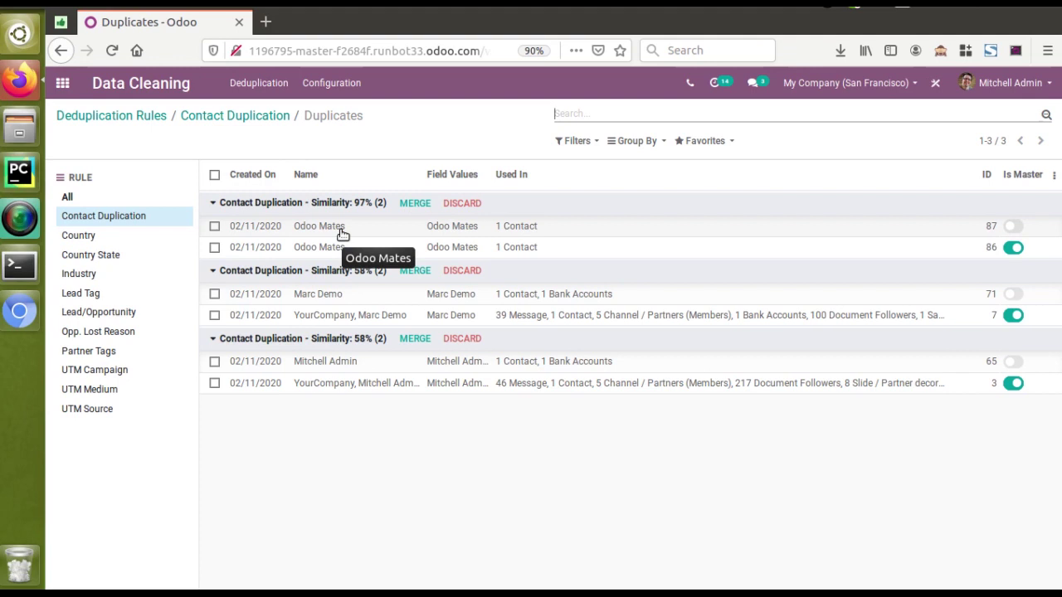
Merge the two Odoo Mates contacts and discard the two remaining duplicate groups.
{"action": "left_click", "coordinate": [397, 206]}
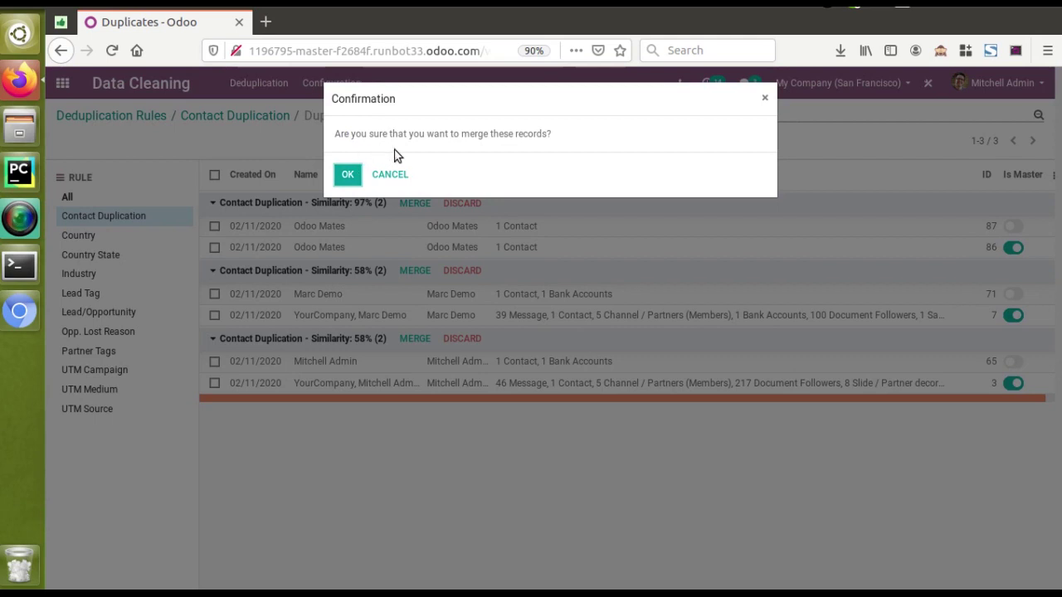
{"action": "left_click", "coordinate": [348, 174]}
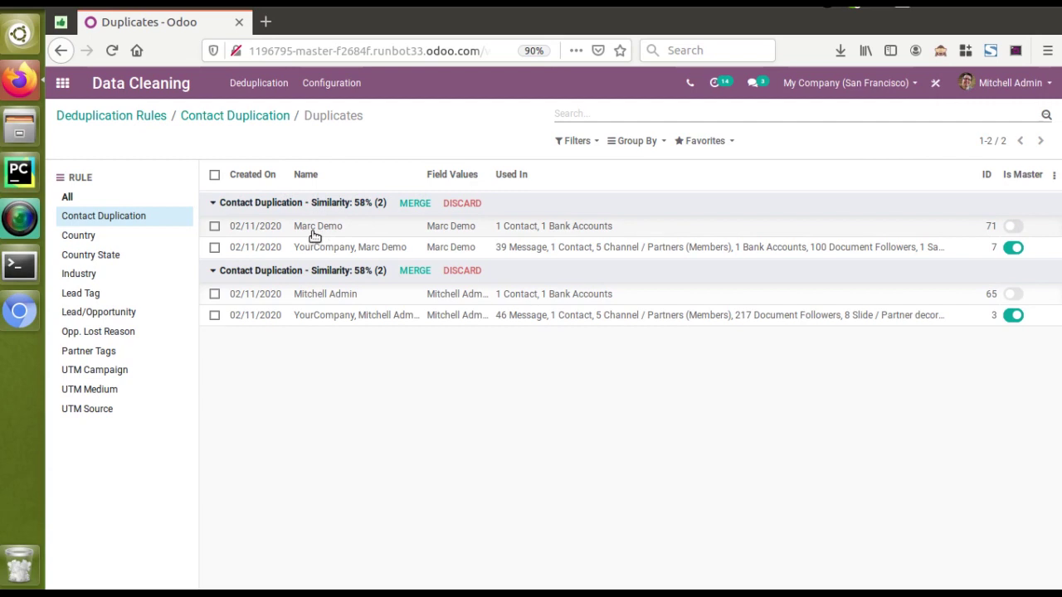
{"action": "left_click", "coordinate": [462, 203]}
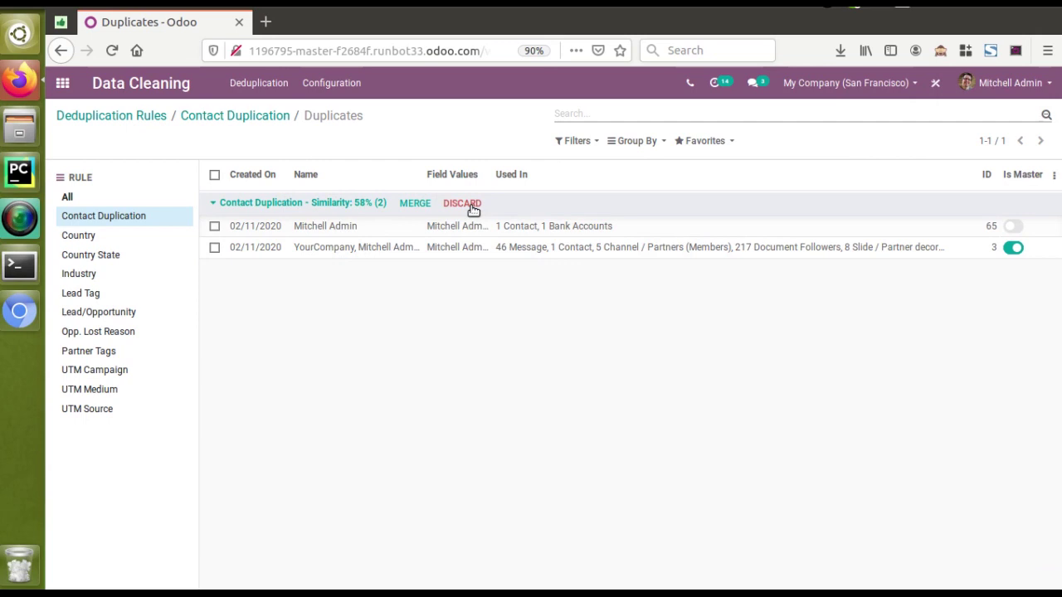
{"action": "left_click", "coordinate": [472, 204]}
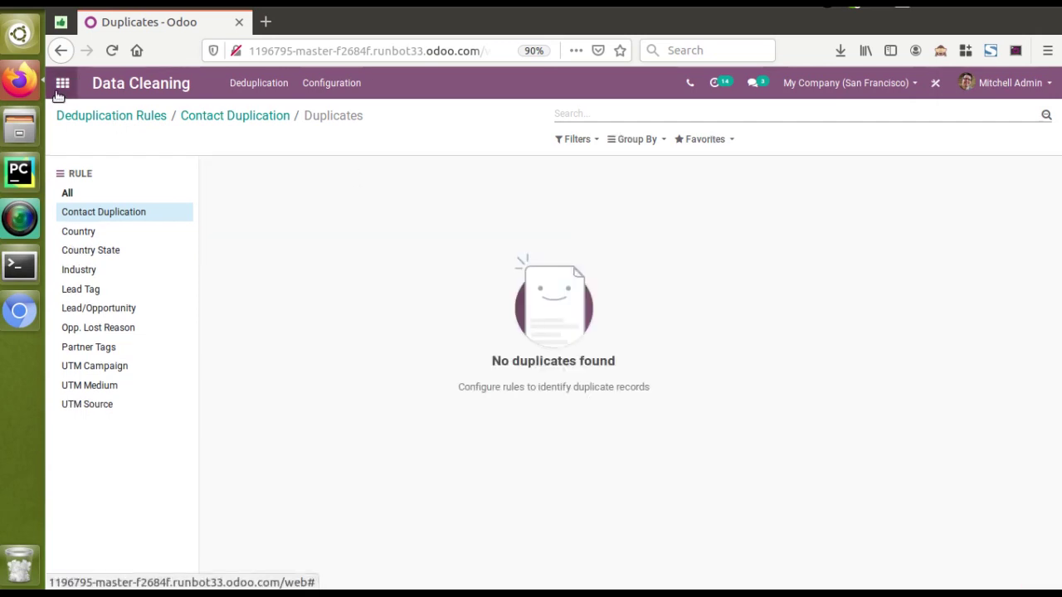
{"action": "left_click", "coordinate": [60, 92]}
Search Contacts for 'odoo mates' to confirm a single record, then return to the apps menu.
{"action": "left_click", "coordinate": [609, 214]}
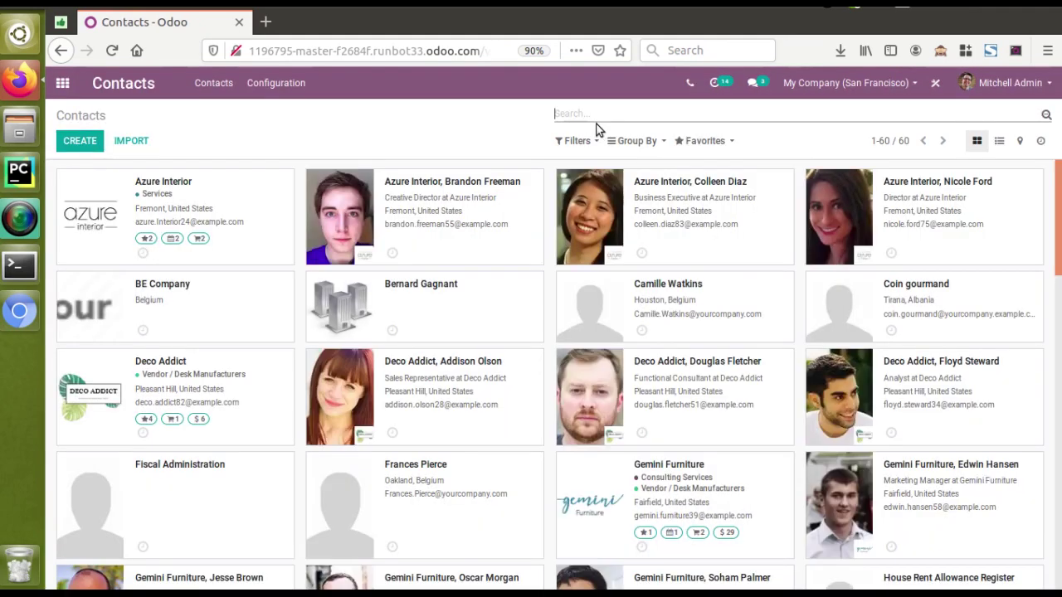
{"action": "type", "text": "odoo mates"}
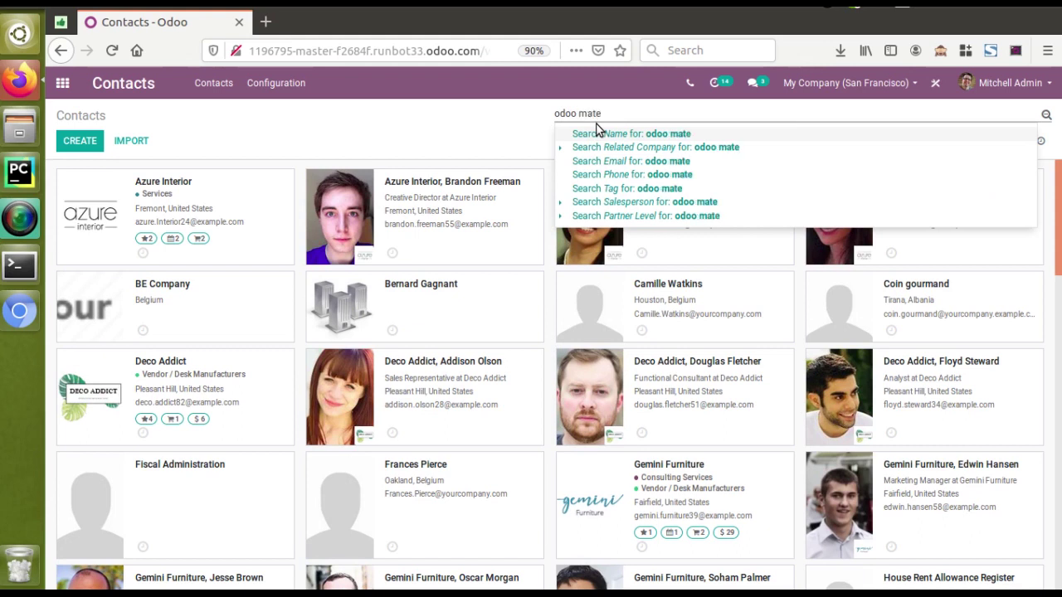
{"action": "key", "text": "Return"}
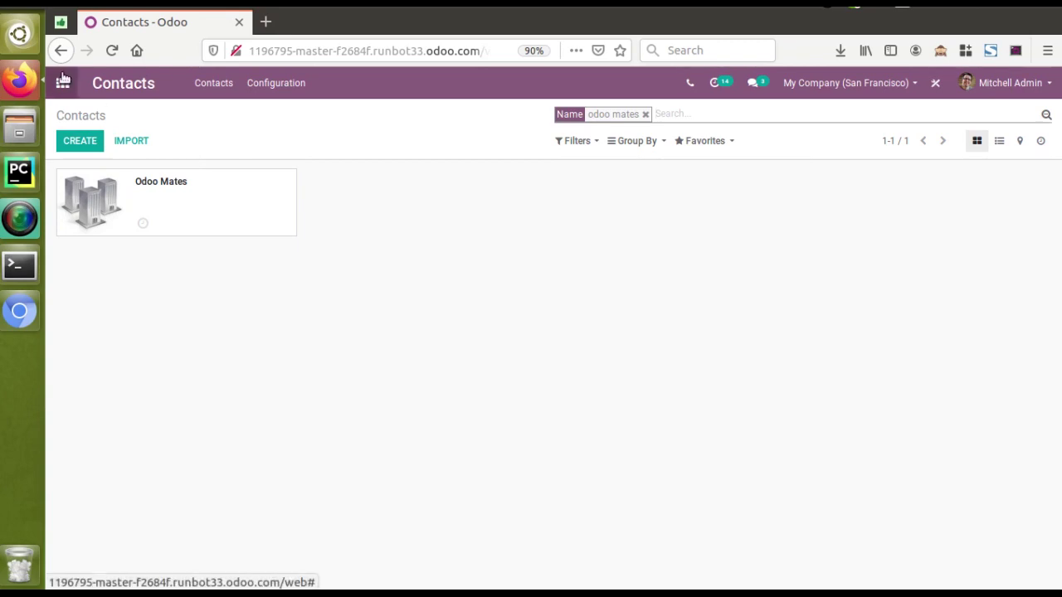
{"action": "left_click", "coordinate": [62, 82]}
{"action": "scroll", "coordinate": [548, 331], "scroll_direction": "down", "scroll_amount": 4}
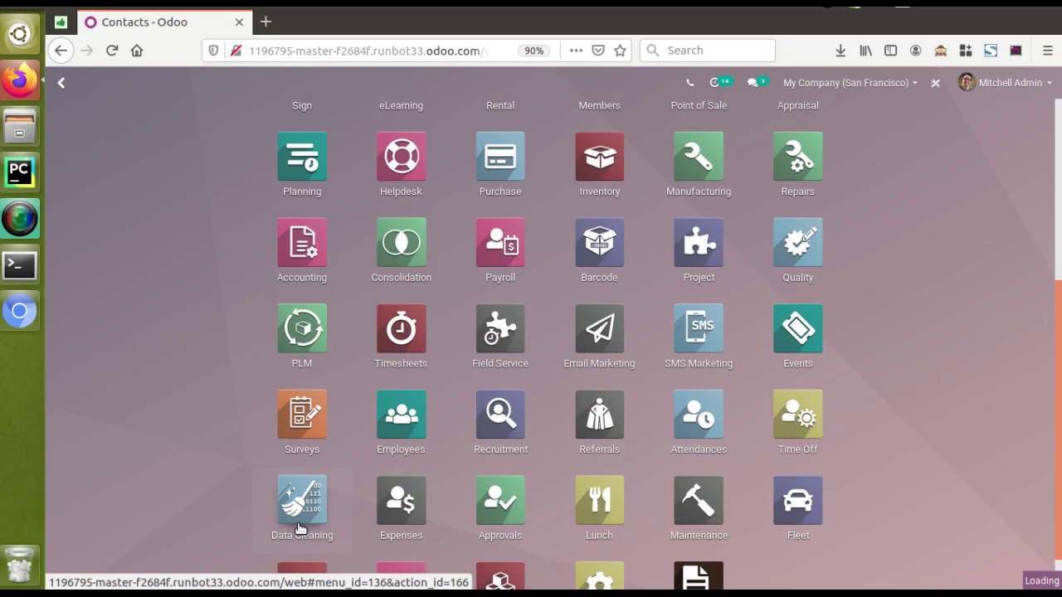
Rerun the Contact Duplication rule from Data Cleaning, showing 0 duplicates.
{"action": "left_click", "coordinate": [301, 529]}
{"action": "left_click", "coordinate": [324, 77]}
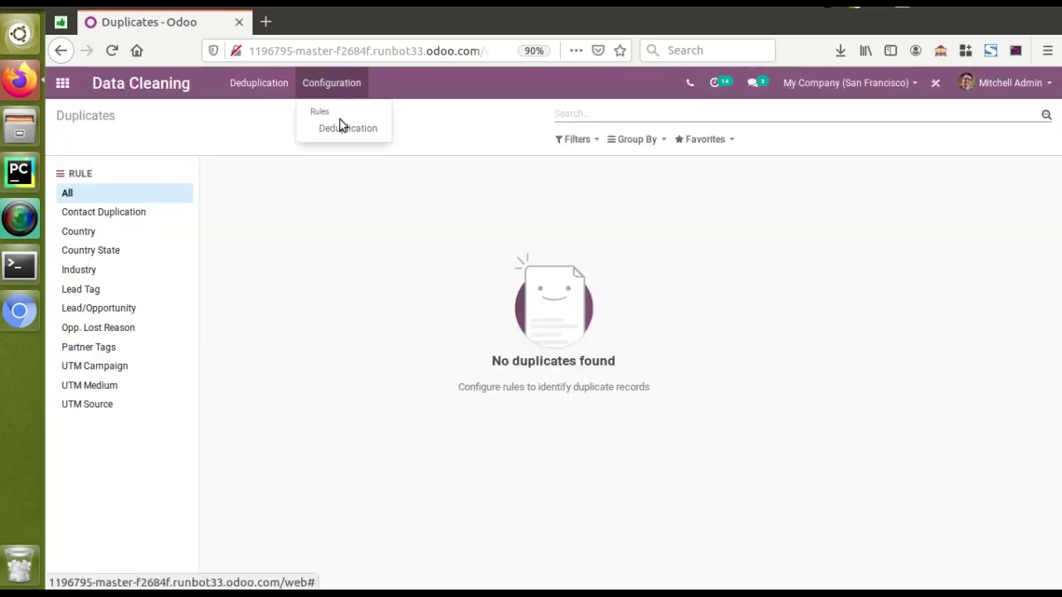
{"action": "left_click", "coordinate": [340, 129]}
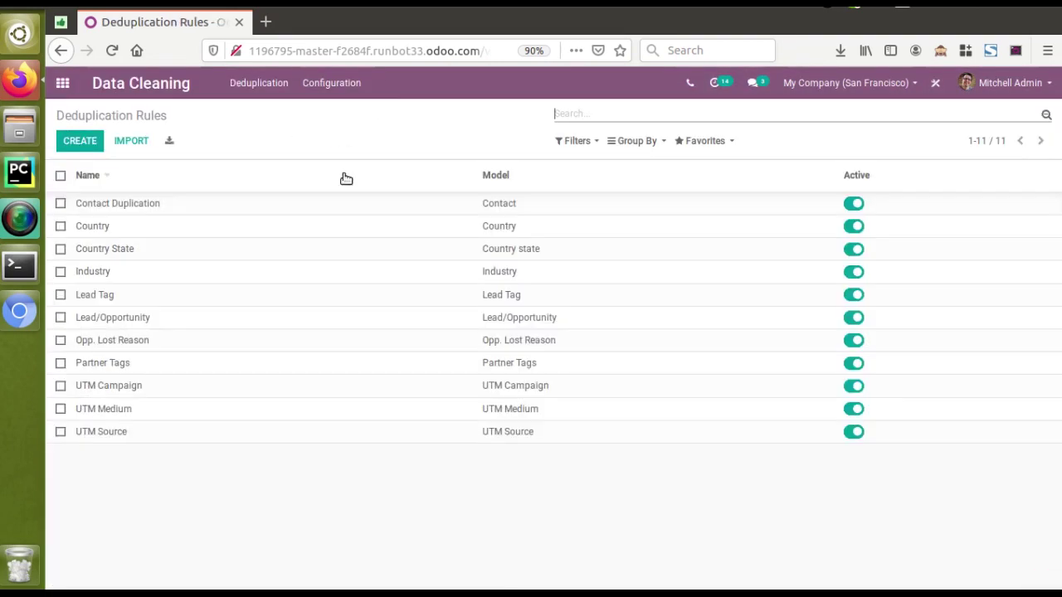
{"action": "left_click", "coordinate": [108, 203]}
{"action": "left_click", "coordinate": [93, 174]}
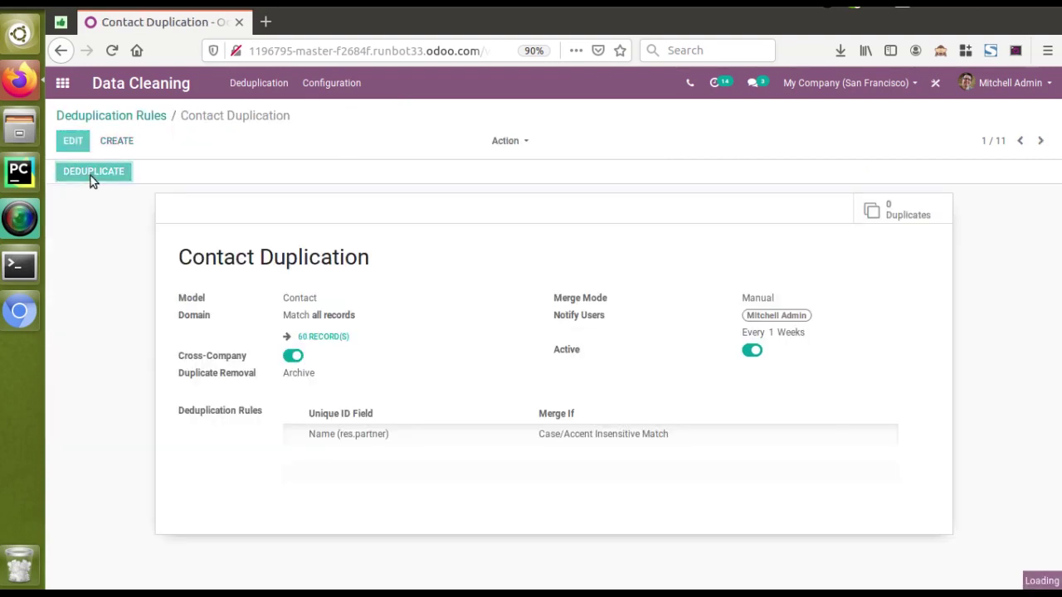